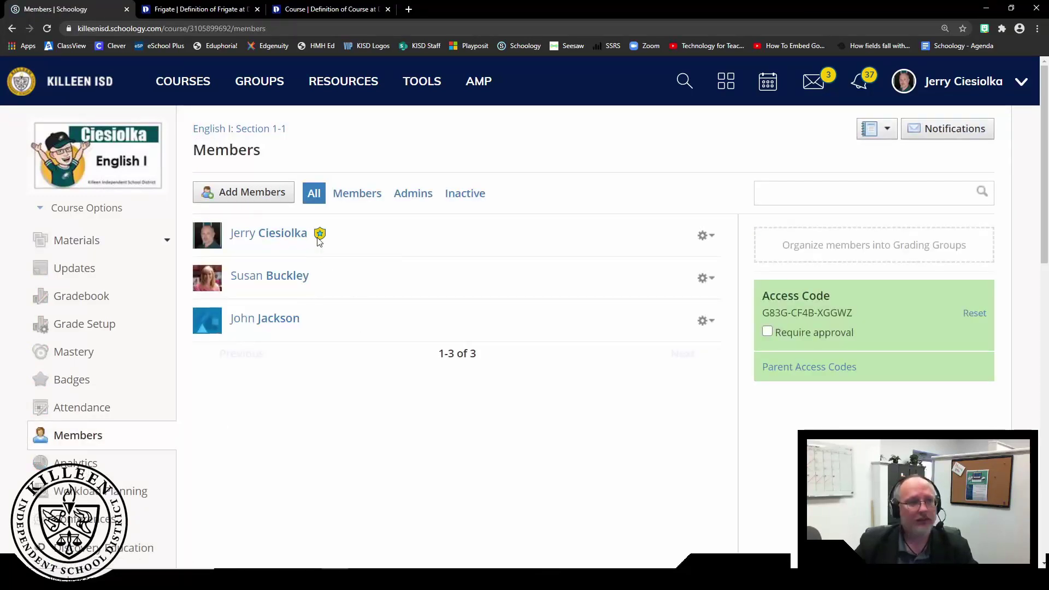
Open the Wednesday folder under Week of Nov 16 in the English I course's 2nd Nine Weeks materials.
{"action": "left_click", "coordinate": [61, 244]}
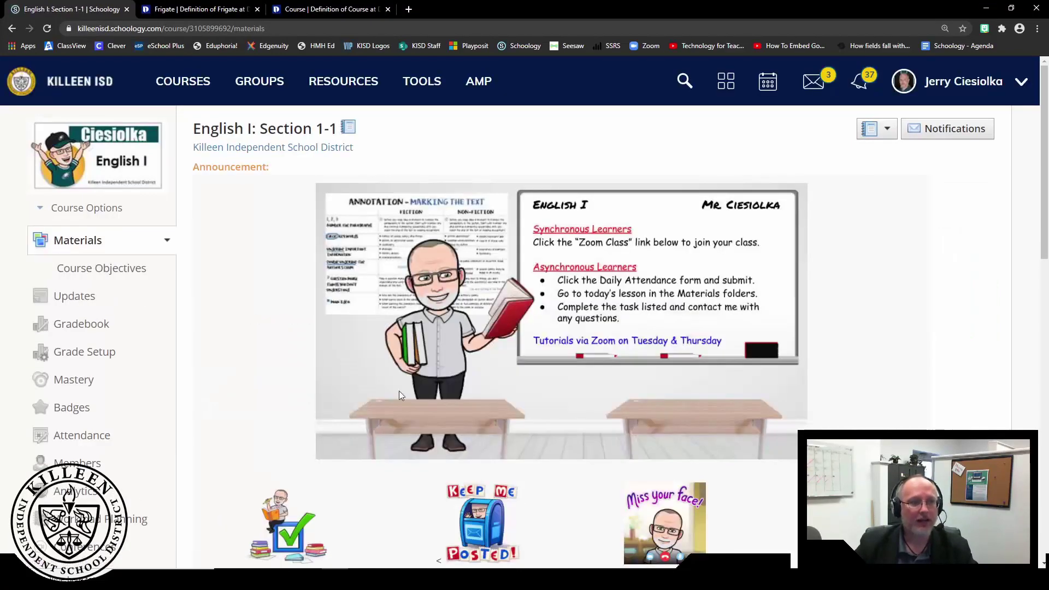
{"action": "scroll", "coordinate": [399, 391], "scroll_direction": "down", "scroll_amount": 9}
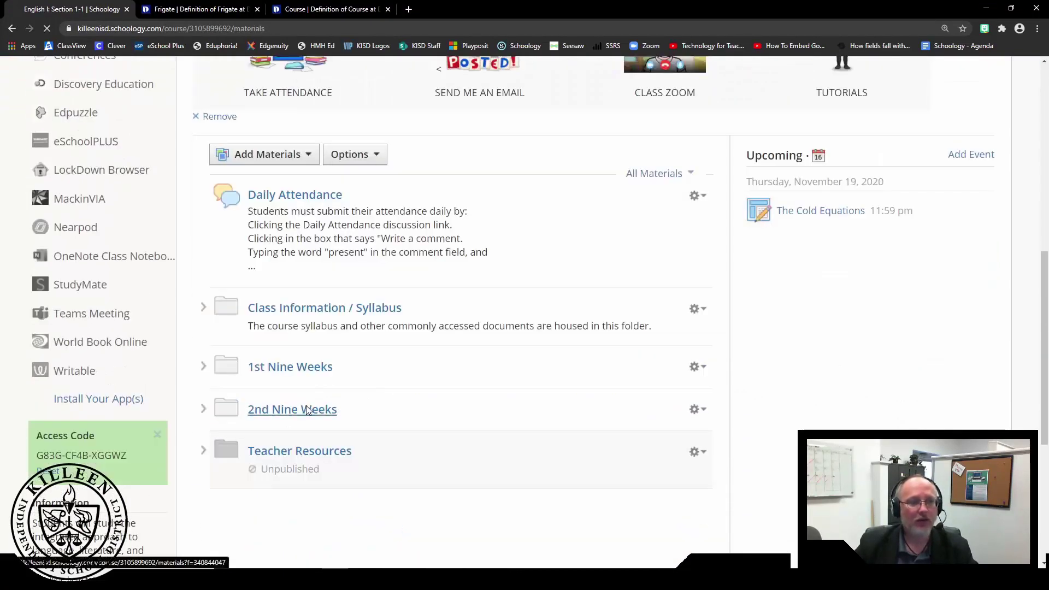
{"action": "left_click", "coordinate": [309, 409]}
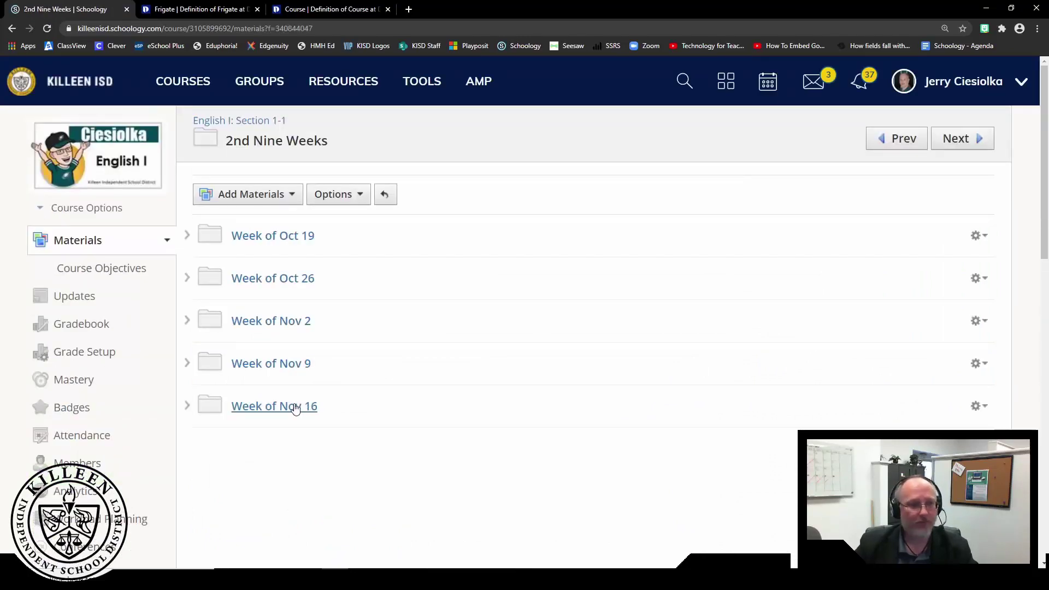
{"action": "left_click", "coordinate": [287, 410]}
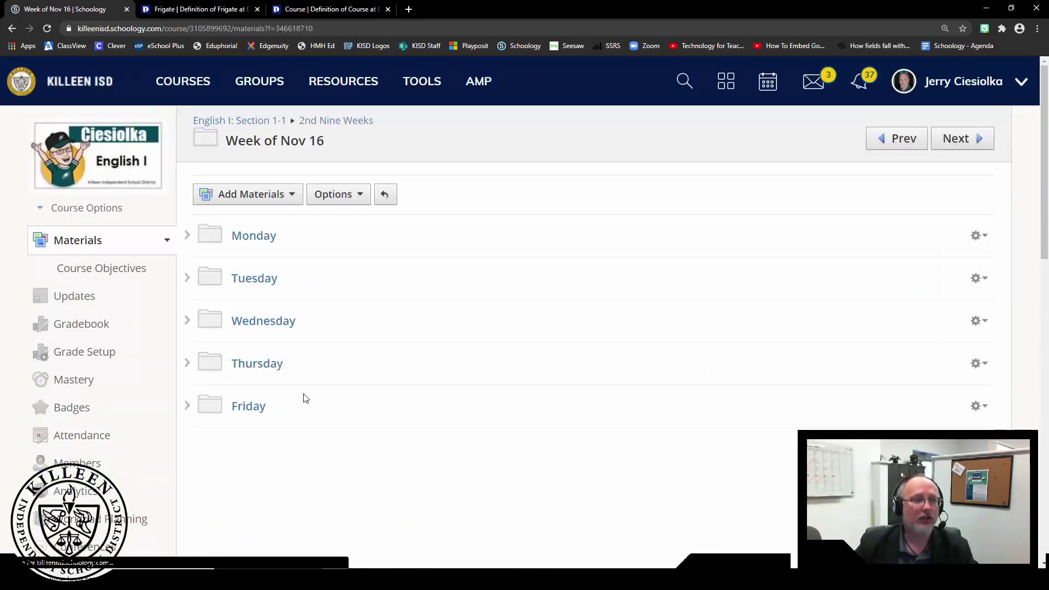
{"action": "left_click", "coordinate": [272, 329]}
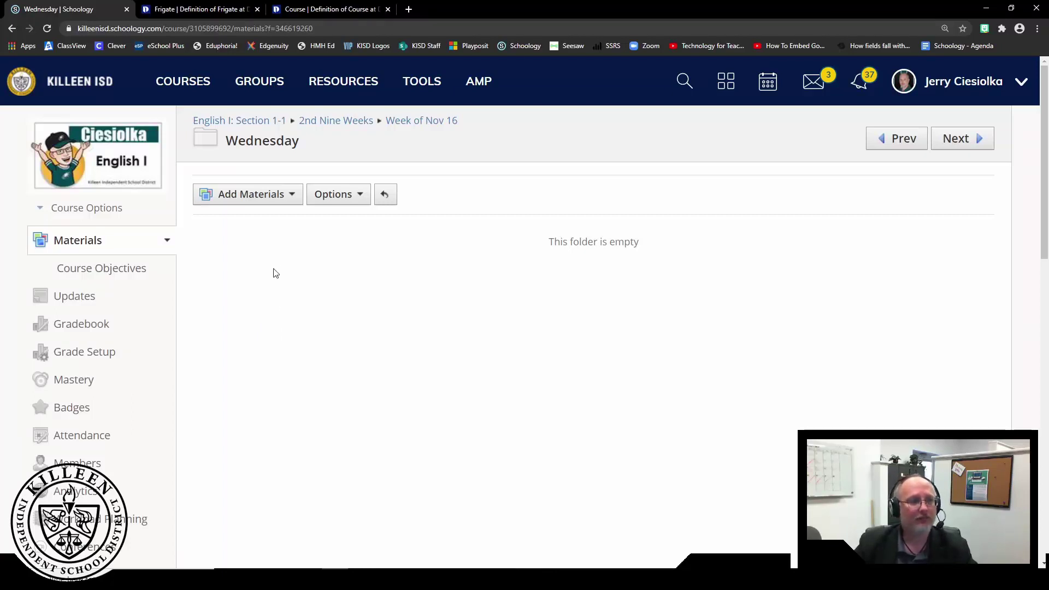
Start a discussion titled "Poetry Discussion - Emily Dickinson" and paste the response instructions and the poem "There is no frigate like a book (1263)" as its description.
{"action": "left_click", "coordinate": [278, 197]}
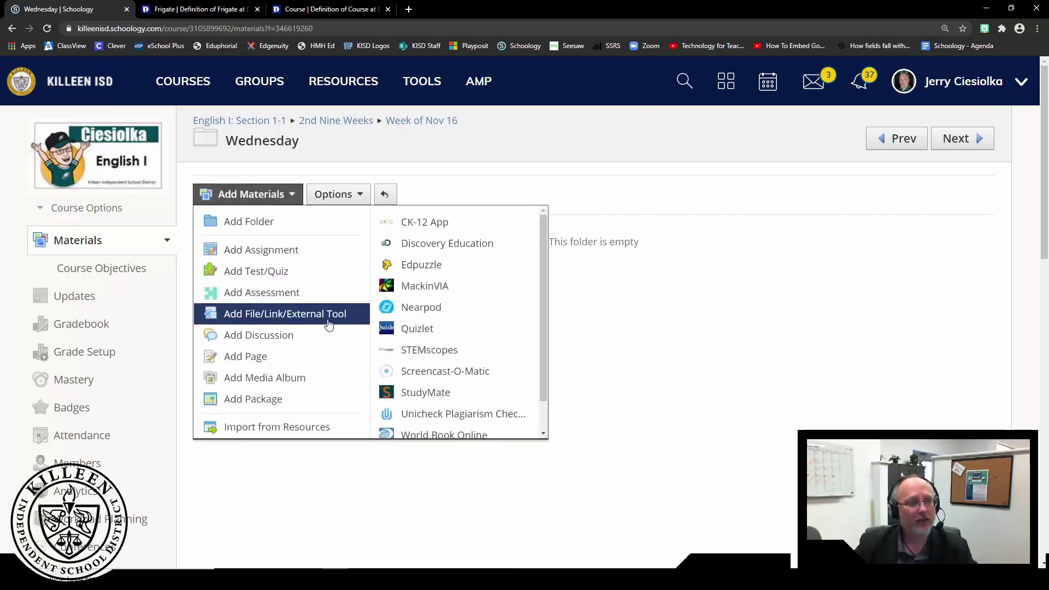
{"action": "left_click", "coordinate": [281, 340]}
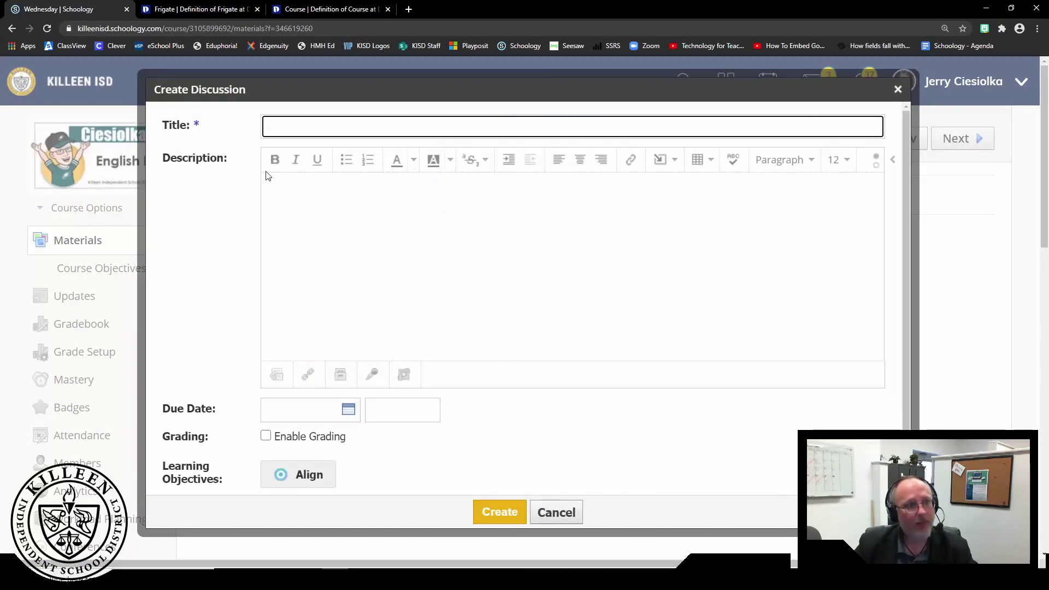
{"action": "left_click", "coordinate": [298, 127]}
{"action": "left_click", "coordinate": [354, 250]}
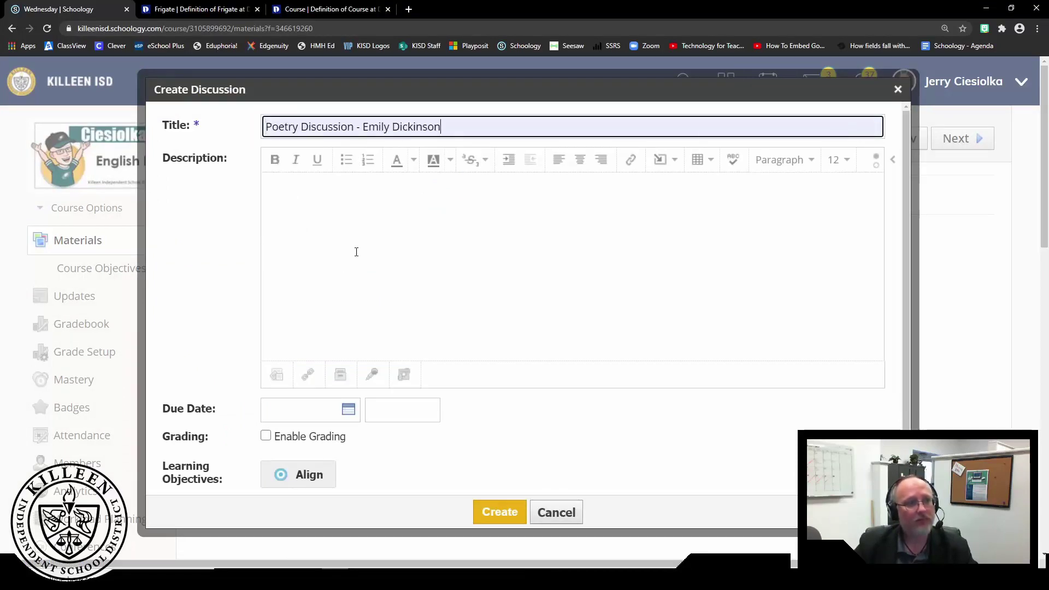
{"action": "left_click", "coordinate": [318, 205]}
{"action": "key", "text": "ctrl+v"}
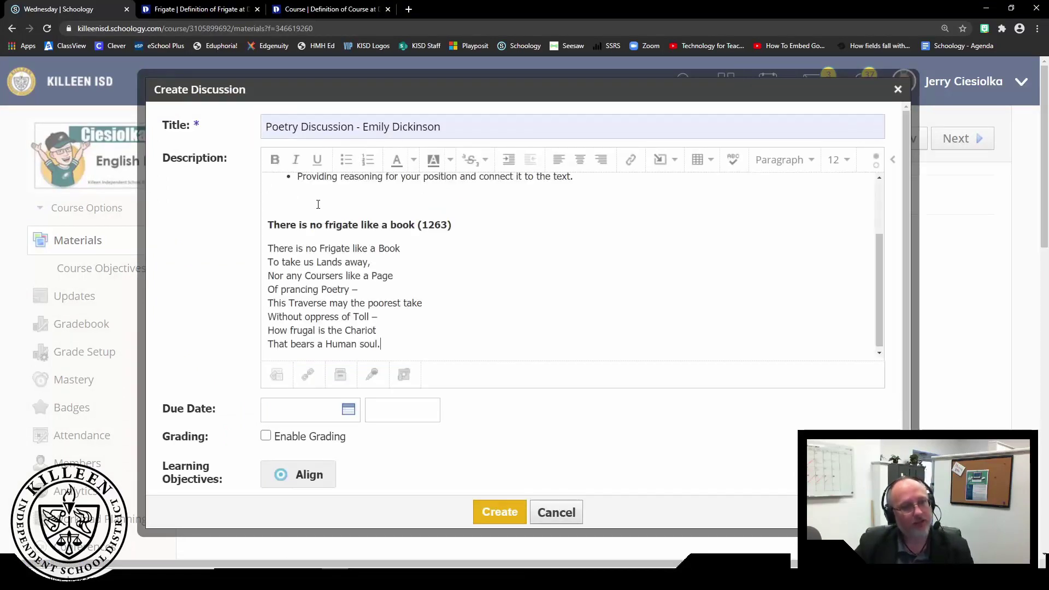
{"action": "scroll", "coordinate": [405, 261], "scroll_direction": "up", "scroll_amount": 3}
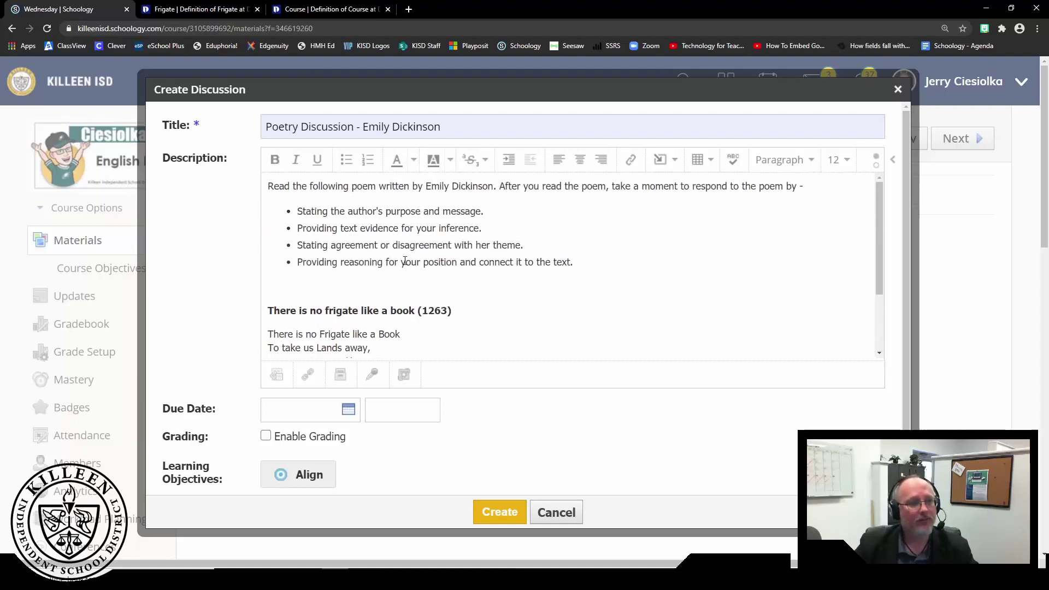
Make it a shared discussion by entering a share password and selecting the Blended Learning: Byte by Byte: Master course.
{"action": "scroll", "coordinate": [581, 337], "scroll_direction": "down", "scroll_amount": 2}
{"action": "scroll", "coordinate": [573, 438], "scroll_direction": "down", "scroll_amount": 1}
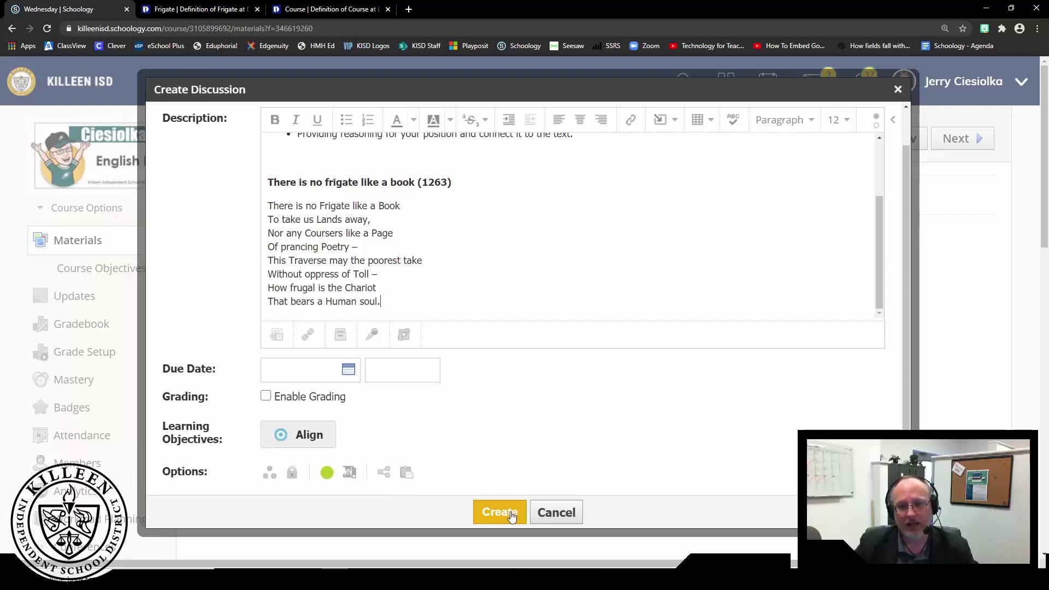
{"action": "left_click", "coordinate": [383, 478]}
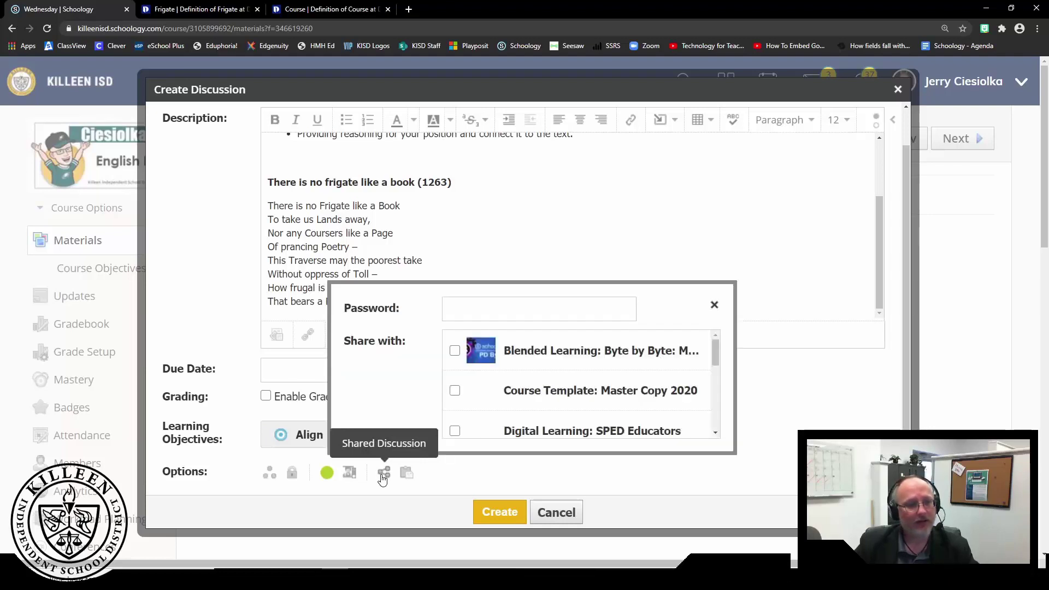
{"action": "left_click", "coordinate": [495, 308]}
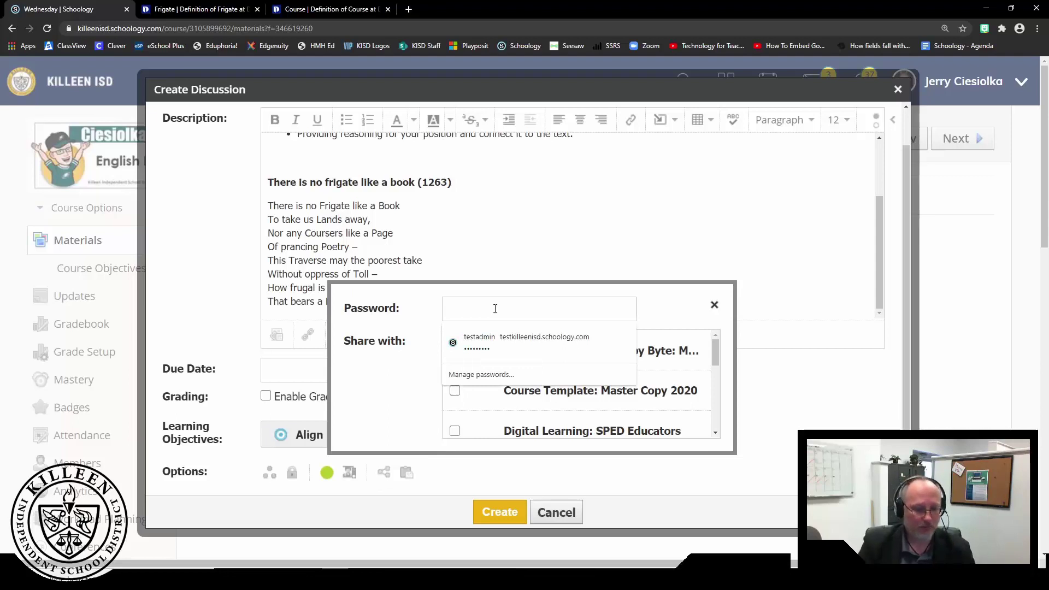
{"action": "type", "text": "•••••••"}
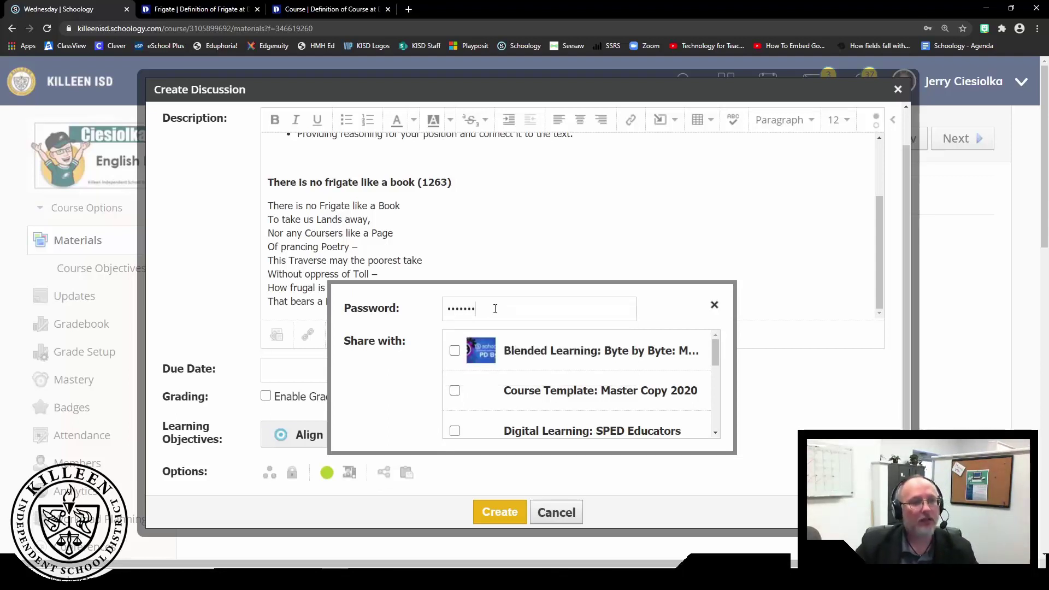
{"action": "scroll", "coordinate": [692, 403], "scroll_direction": "down", "scroll_amount": 1}
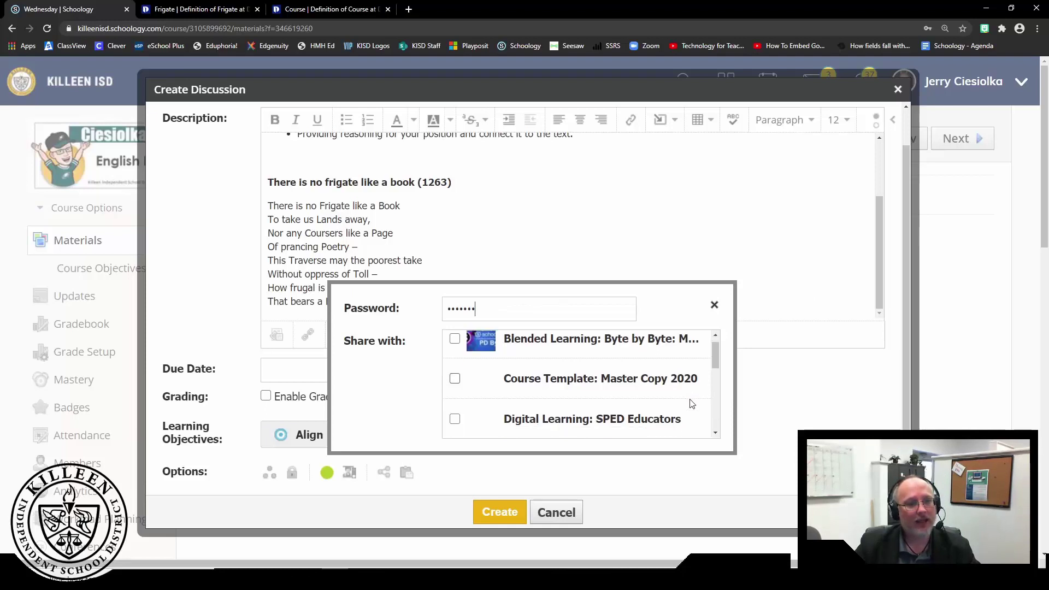
{"action": "scroll", "coordinate": [692, 403], "scroll_direction": "down", "scroll_amount": 1}
{"action": "scroll", "coordinate": [690, 403], "scroll_direction": "up", "scroll_amount": 2}
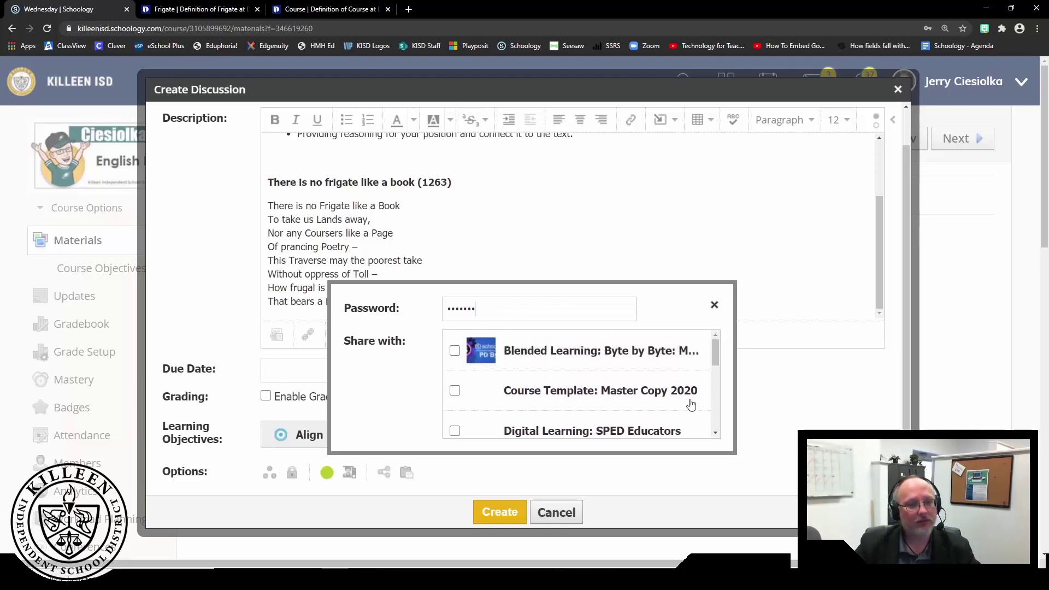
{"action": "left_click", "coordinate": [454, 351]}
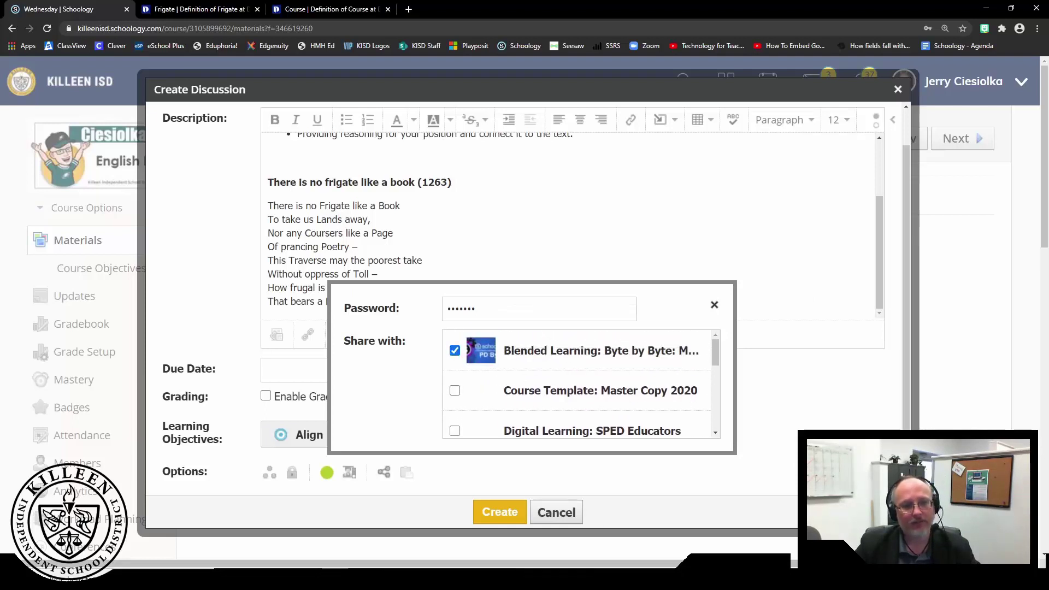
{"action": "left_click", "coordinate": [716, 306]}
Turn on the option directly after the published status and create the discussion.
{"action": "left_click", "coordinate": [350, 472]}
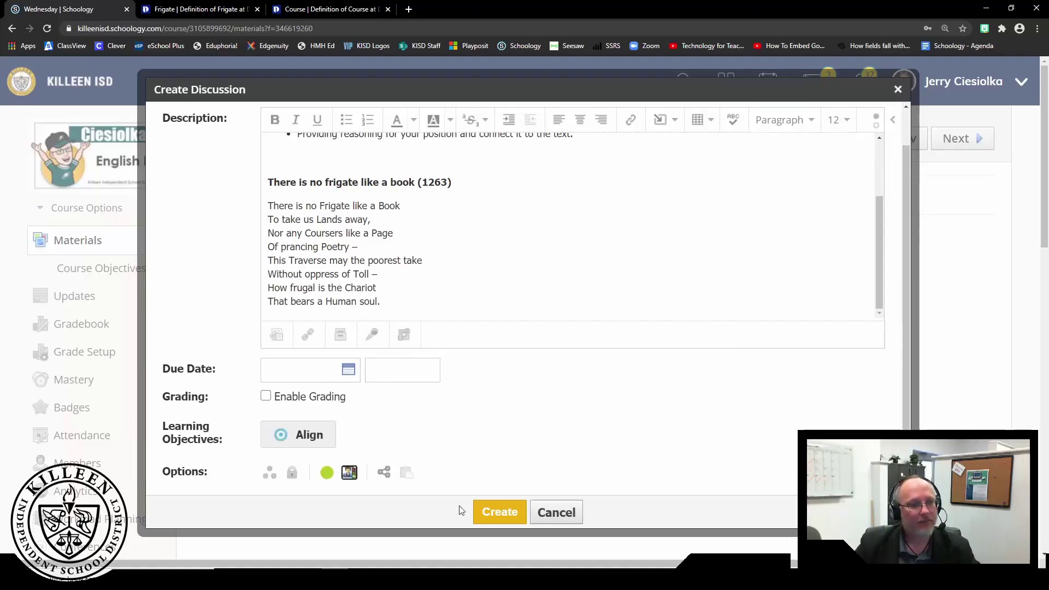
{"action": "left_click", "coordinate": [481, 517]}
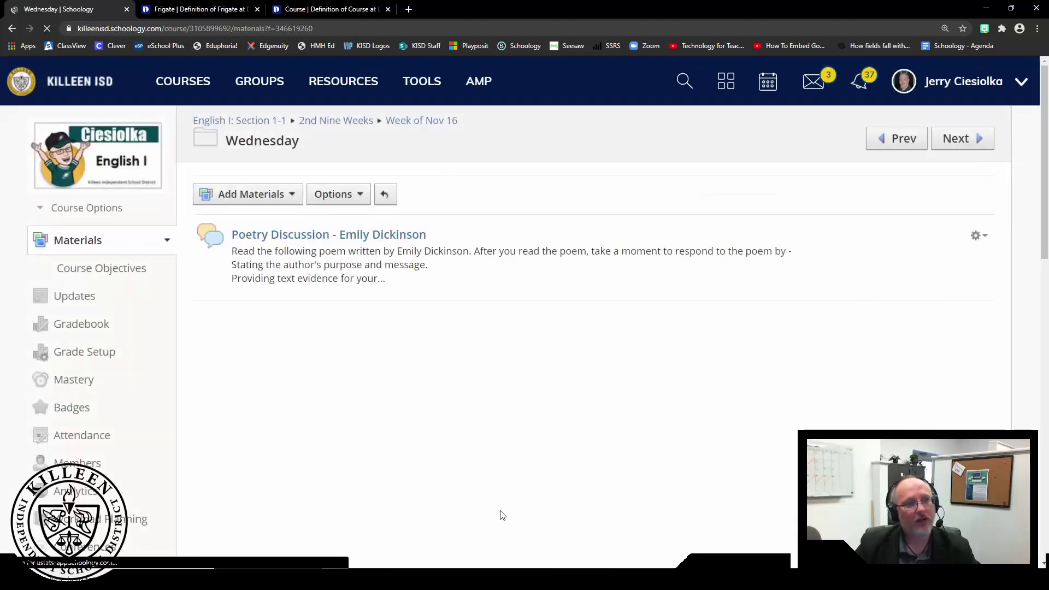
Open the new Poetry Discussion - Emily Dickinson and examine its posted instructions, share ID and password details.
{"action": "left_click", "coordinate": [362, 236]}
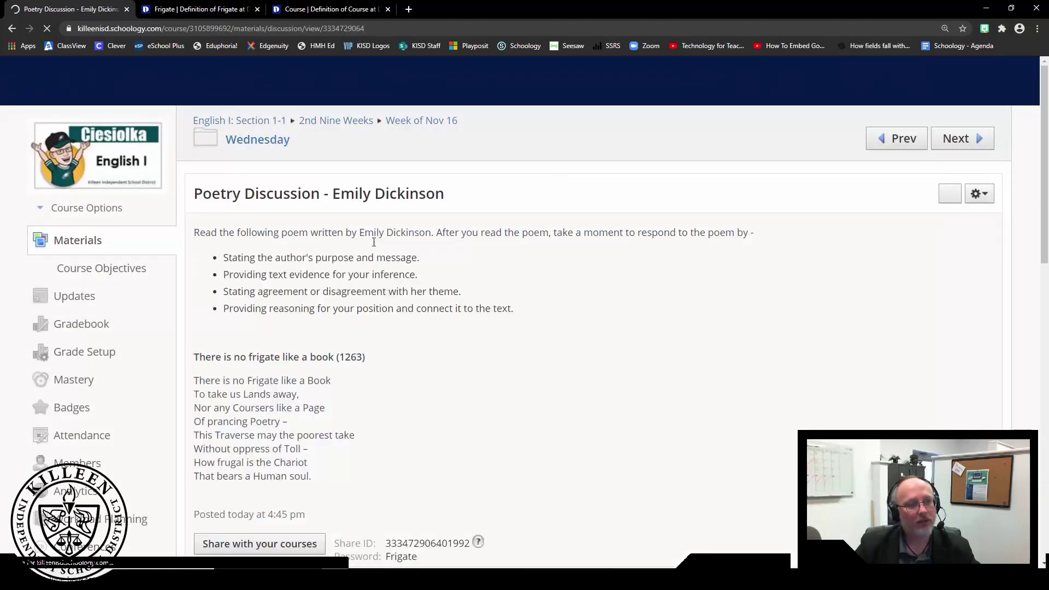
{"action": "scroll", "coordinate": [466, 356], "scroll_direction": "down", "scroll_amount": 1}
{"action": "scroll", "coordinate": [466, 355], "scroll_direction": "down", "scroll_amount": 1}
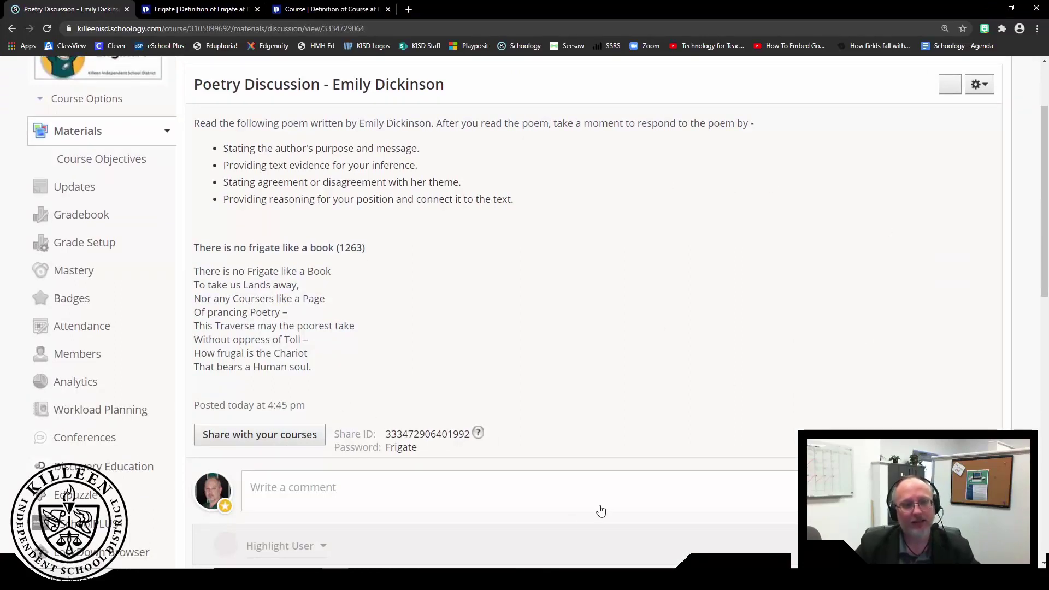
{"action": "scroll", "coordinate": [602, 511], "scroll_direction": "up", "scroll_amount": 2}
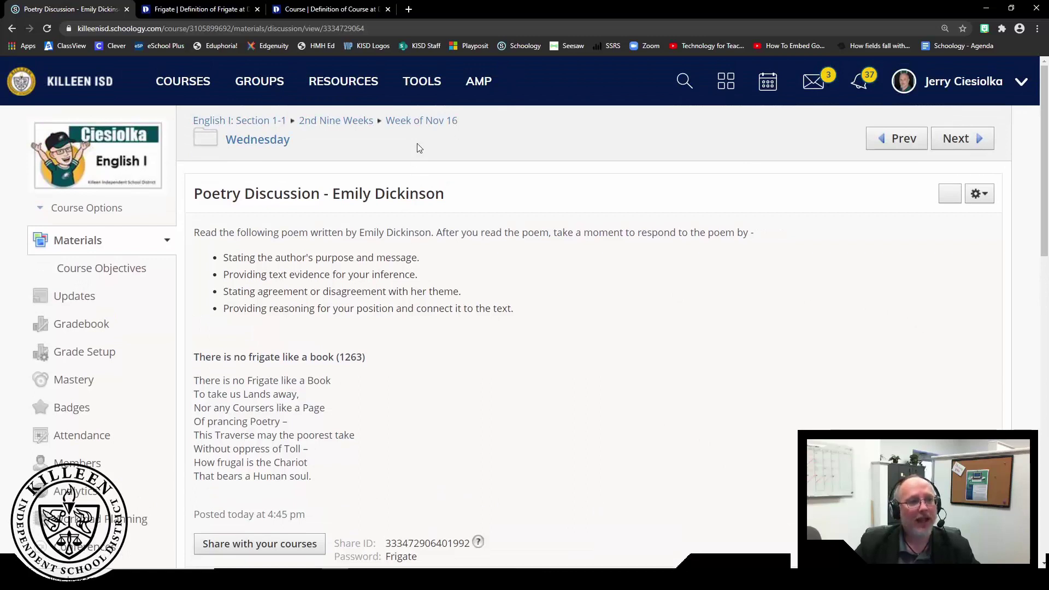
Check which options are offered when editing the existing Sample Discussion in the Tuesday folder, and leave it without saving.
{"action": "left_click", "coordinate": [413, 122]}
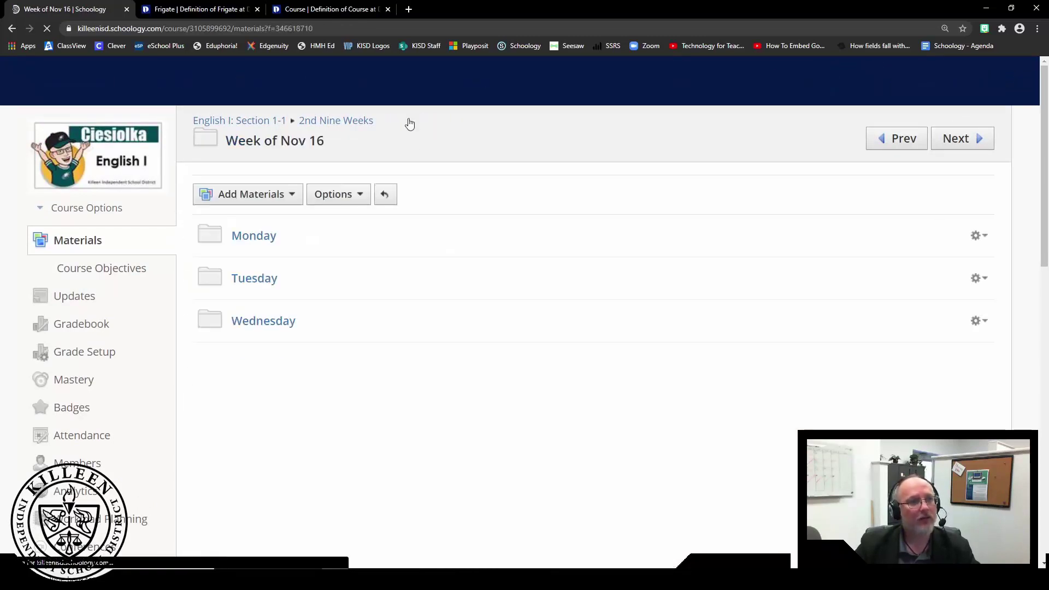
{"action": "left_click", "coordinate": [255, 277]}
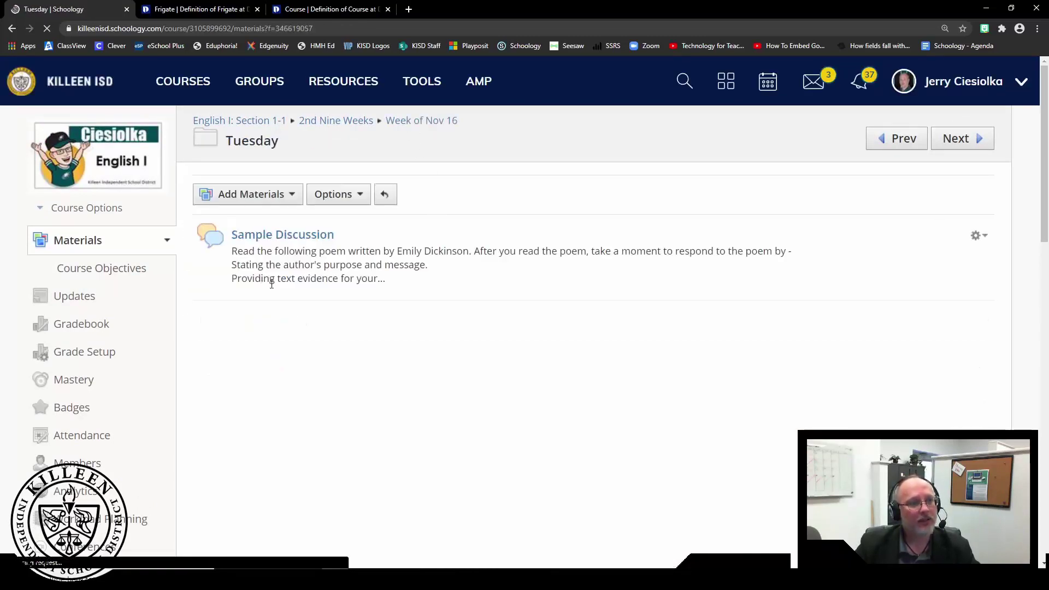
{"action": "left_click", "coordinate": [979, 235]}
{"action": "left_click", "coordinate": [943, 264]}
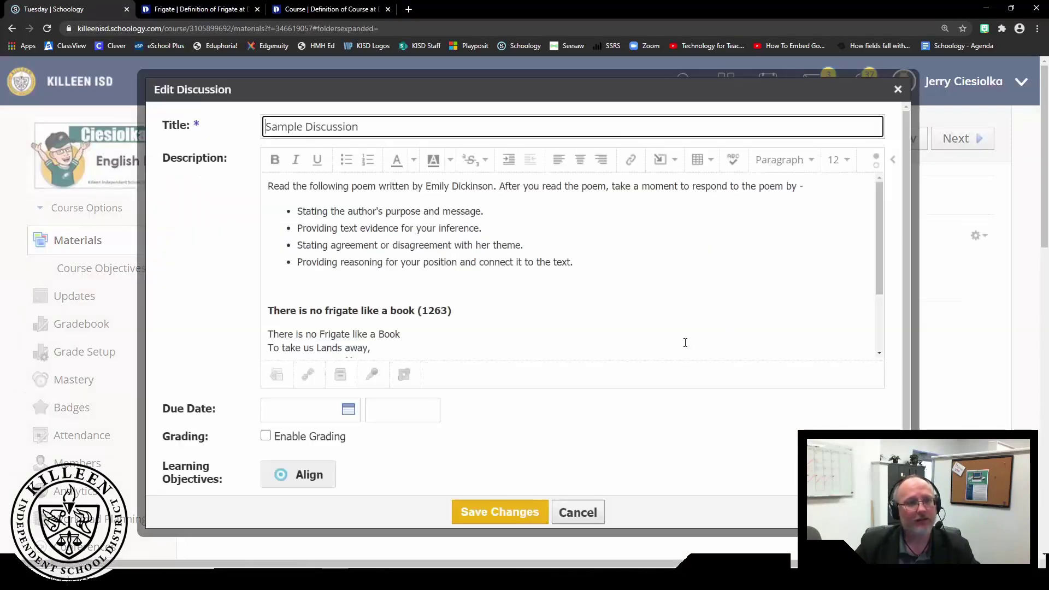
{"action": "scroll", "coordinate": [559, 370], "scroll_direction": "down", "scroll_amount": 1}
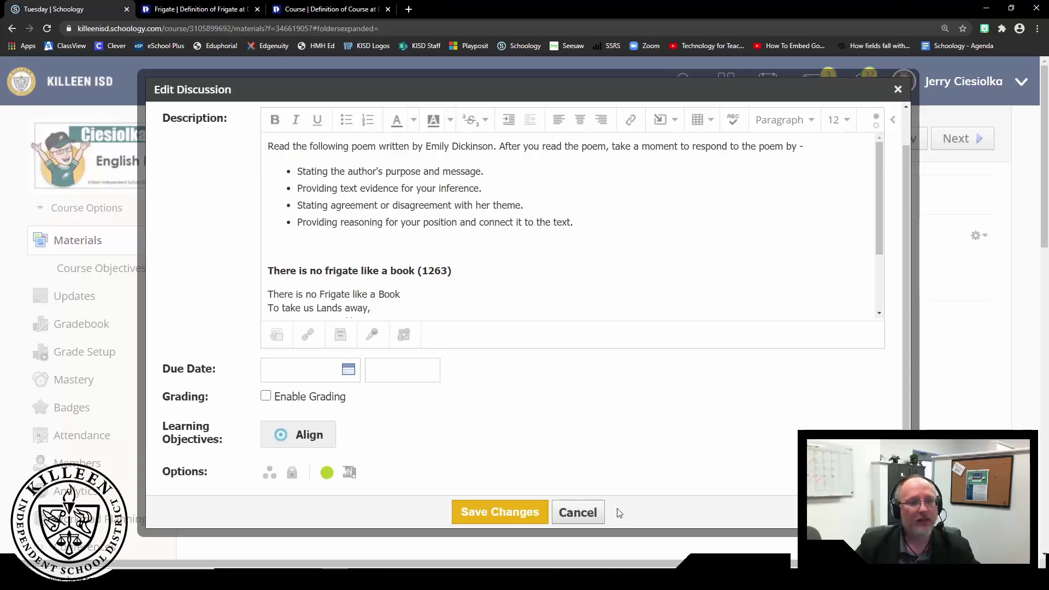
{"action": "left_click", "coordinate": [581, 512]}
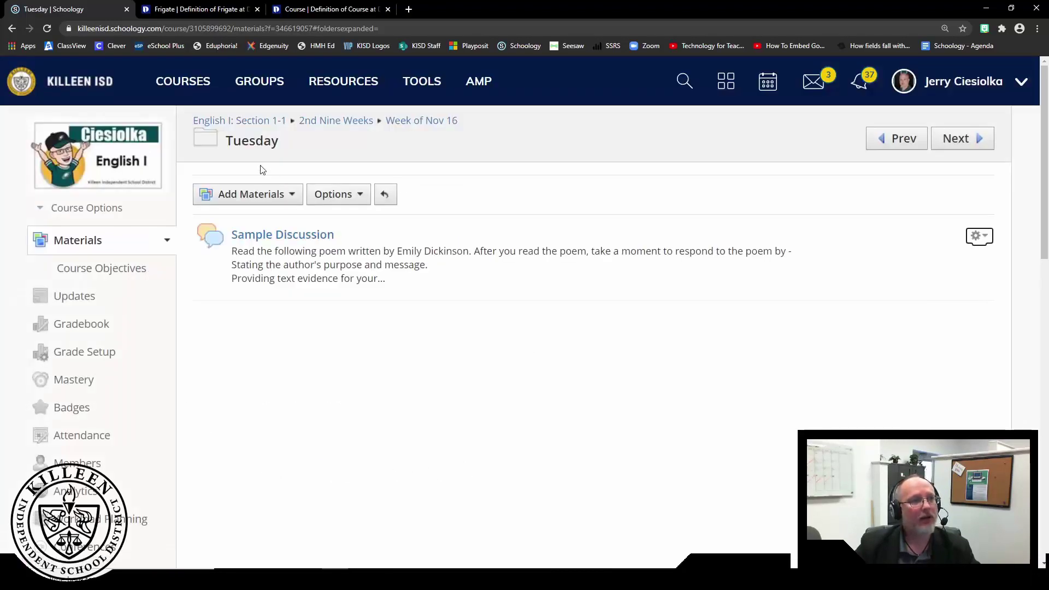
Open the shared Poetry Discussion - Emily Dickinson from the materials of the Blended Learning: Byte by Byte: Master course.
{"action": "left_click", "coordinate": [181, 86]}
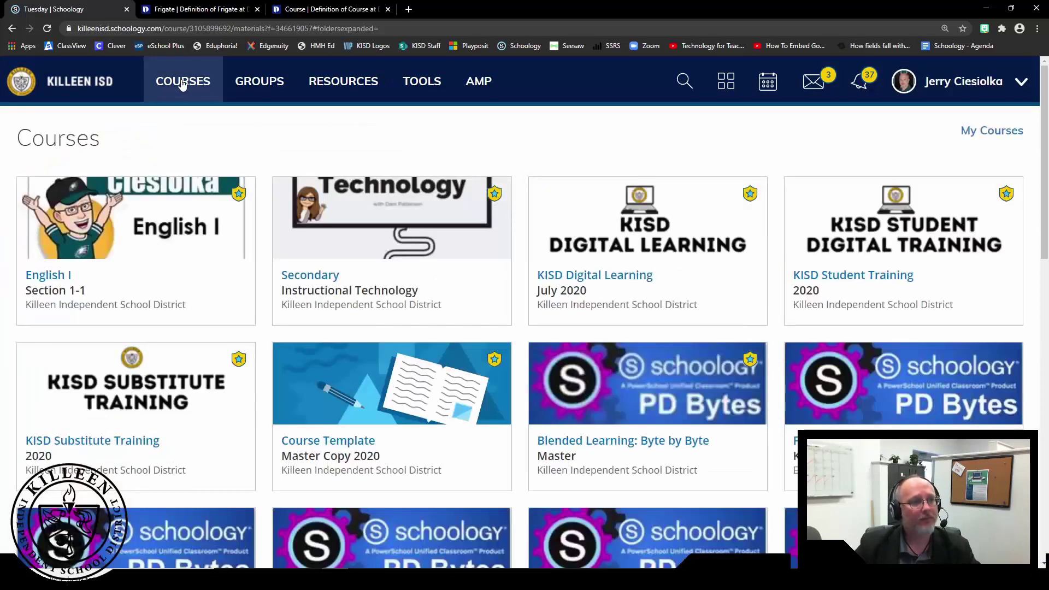
{"action": "scroll", "coordinate": [599, 383], "scroll_direction": "down", "scroll_amount": 1}
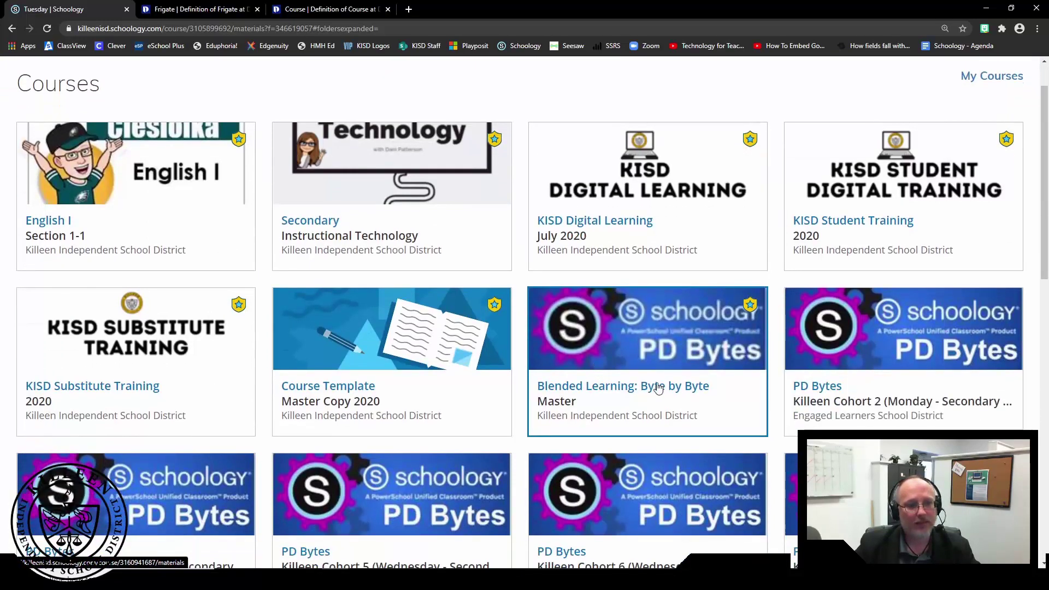
{"action": "left_click", "coordinate": [658, 388]}
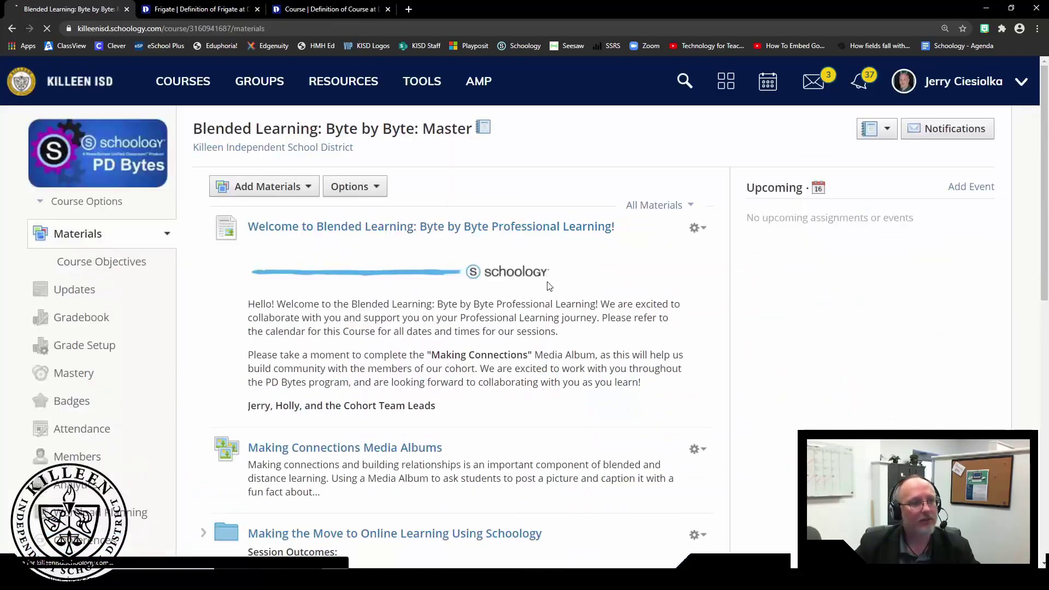
{"action": "scroll", "coordinate": [550, 285], "scroll_direction": "down", "scroll_amount": 1}
{"action": "scroll", "coordinate": [550, 285], "scroll_direction": "down", "scroll_amount": 6}
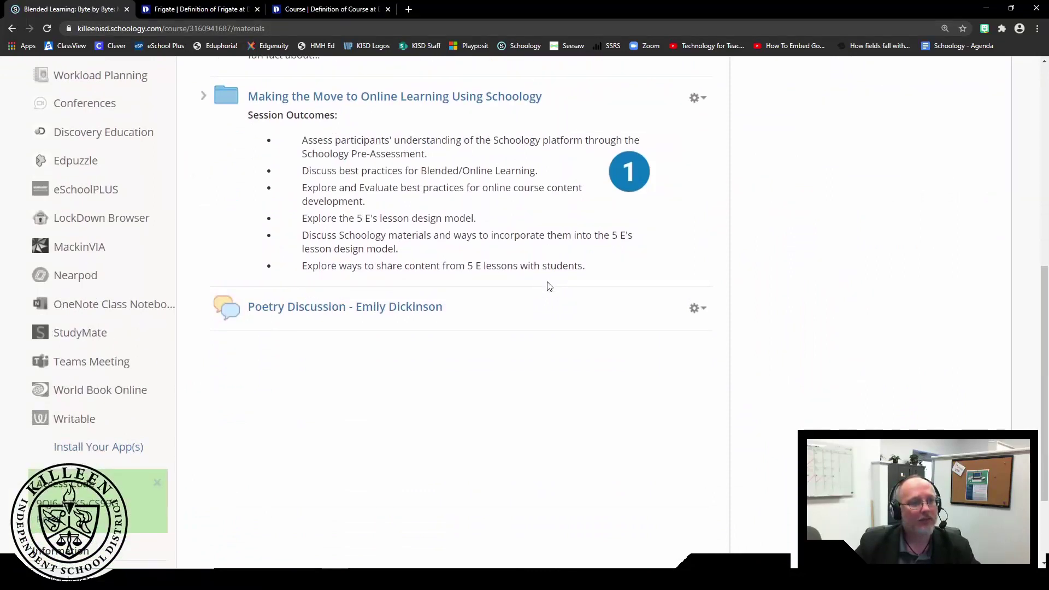
{"action": "left_click", "coordinate": [372, 313]}
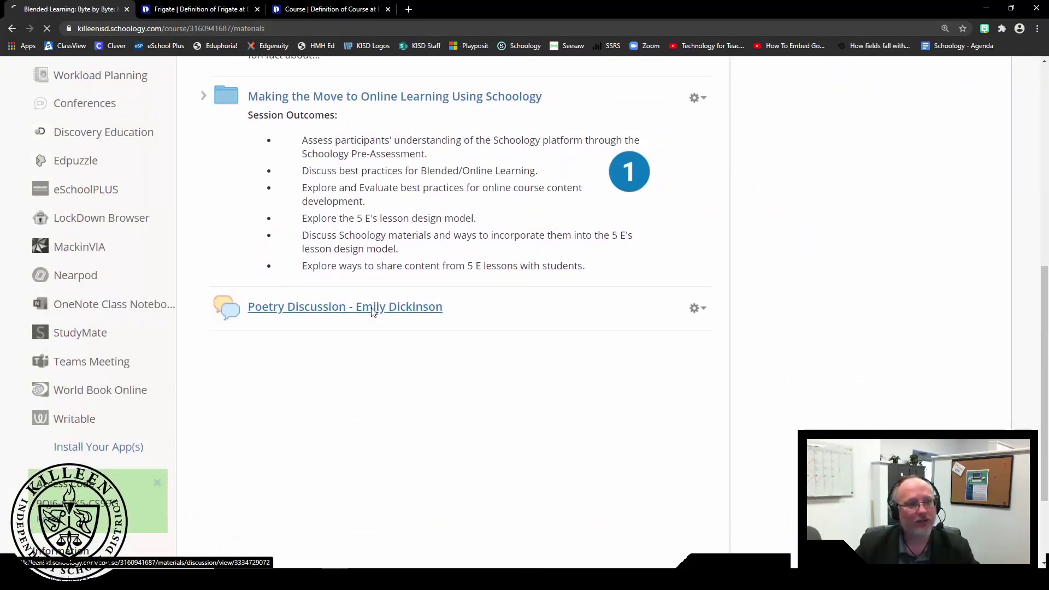
Examine the shared discussion's poem, sharing details and comment area in this course, and open its settings.
{"action": "scroll", "coordinate": [432, 443], "scroll_direction": "down", "scroll_amount": 4}
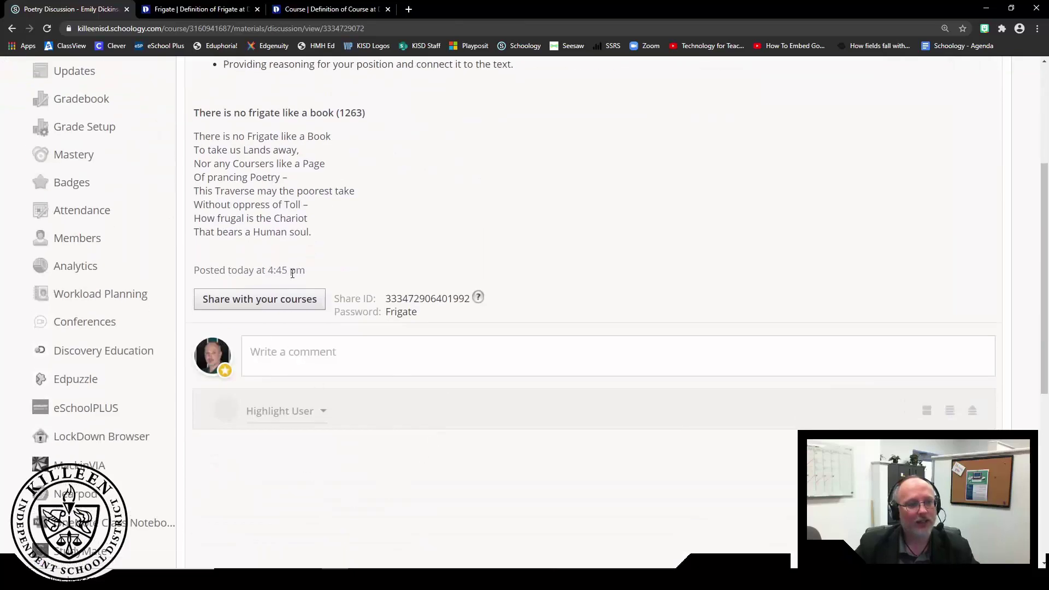
{"action": "scroll", "coordinate": [568, 318], "scroll_direction": "up", "scroll_amount": 4}
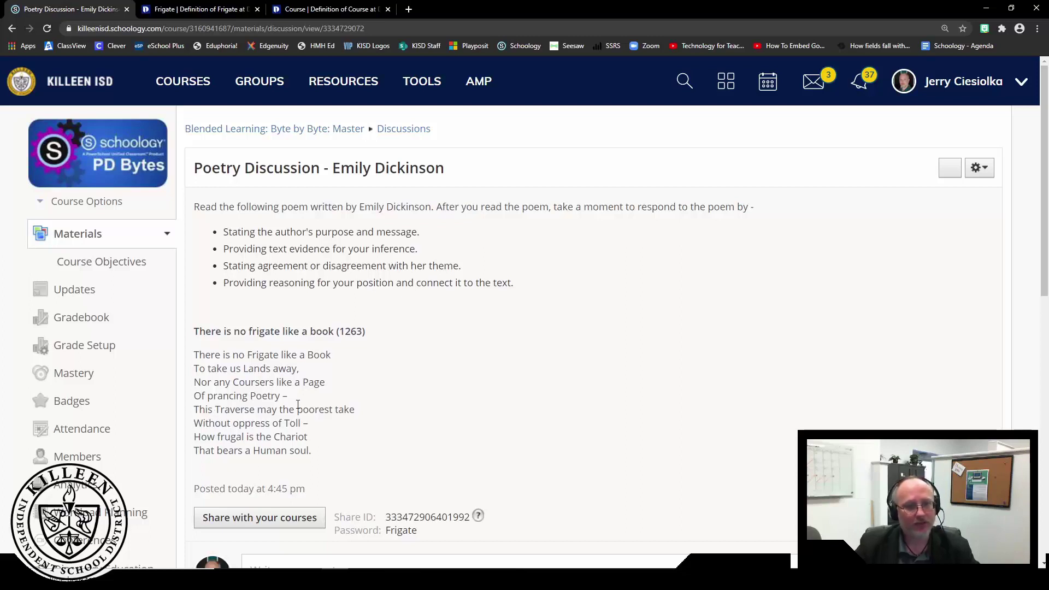
{"action": "left_click", "coordinate": [983, 173]}
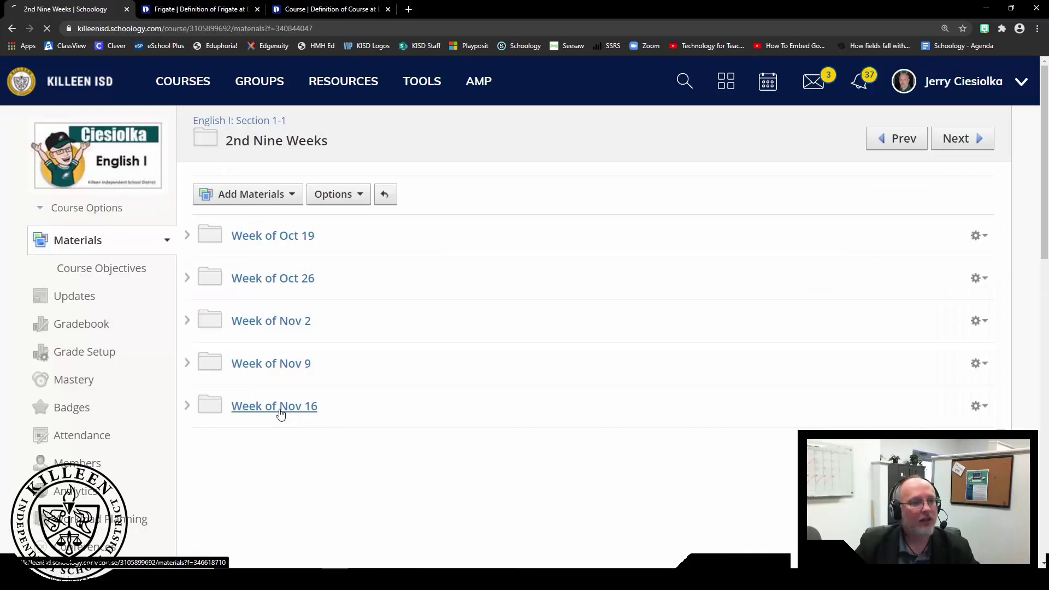
Open the Sample Discussion in the Tuesday folder of Week of Nov 16 for editing.
{"action": "left_click", "coordinate": [278, 411]}
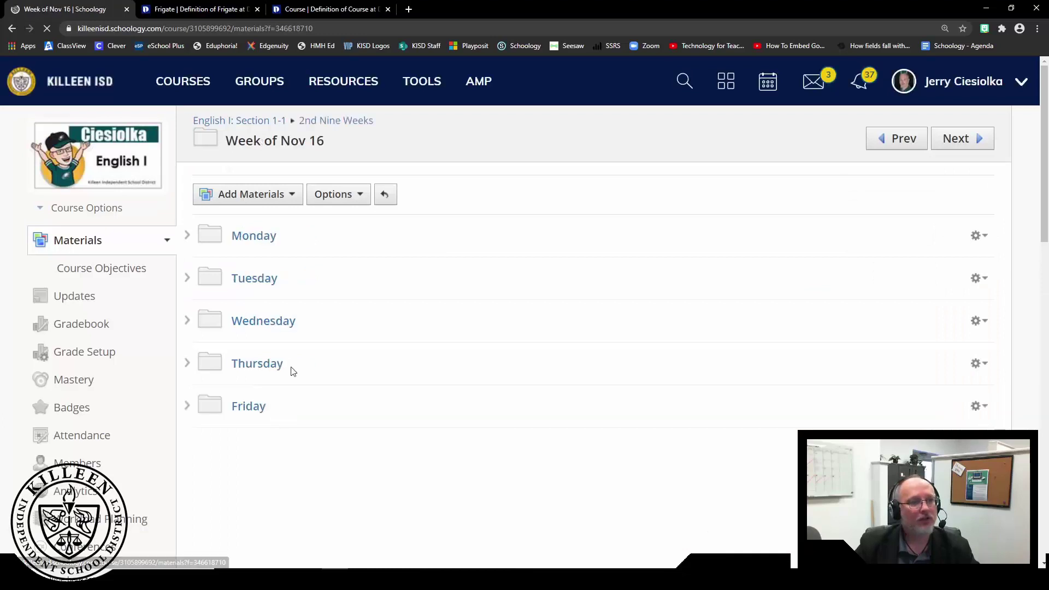
{"action": "left_click", "coordinate": [254, 279]}
{"action": "left_click", "coordinate": [978, 236]}
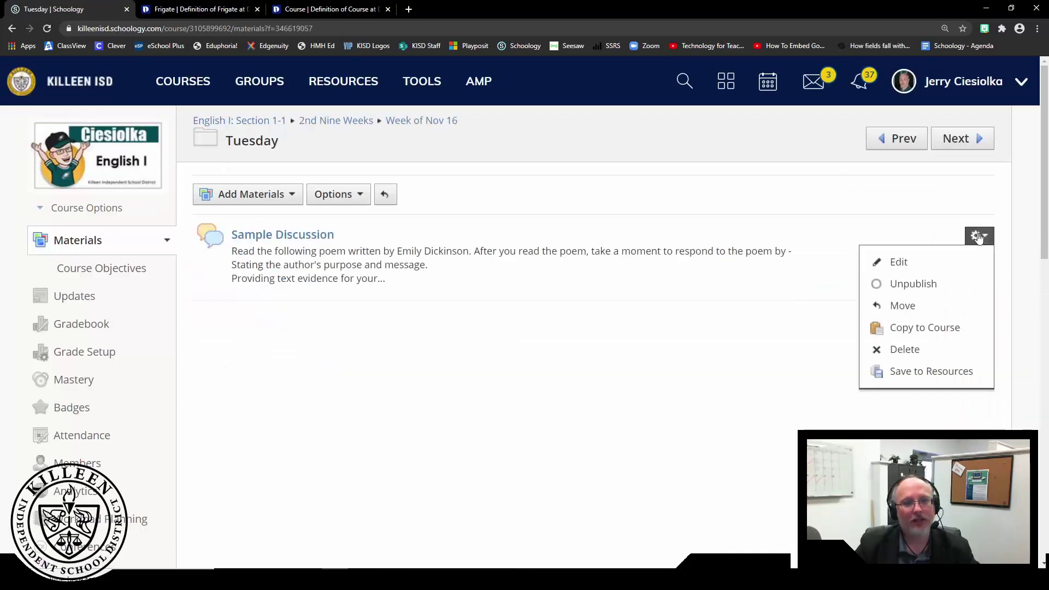
{"action": "left_click", "coordinate": [956, 262]}
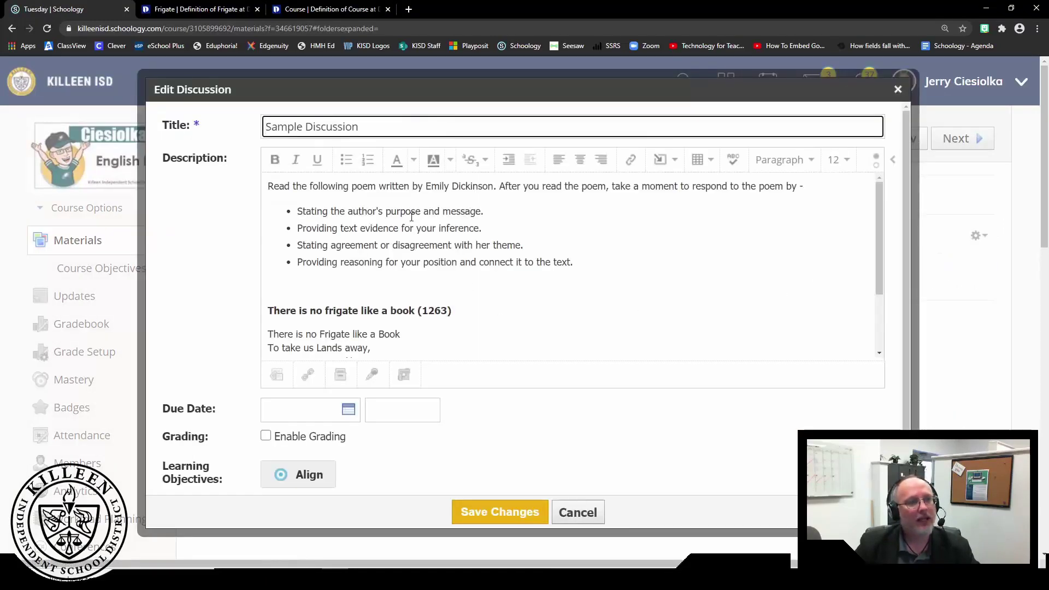
Start a tooltip on the word "Frigate" in the first line of the poem in the discussion's description.
{"action": "scroll", "coordinate": [398, 268], "scroll_direction": "down", "scroll_amount": 1}
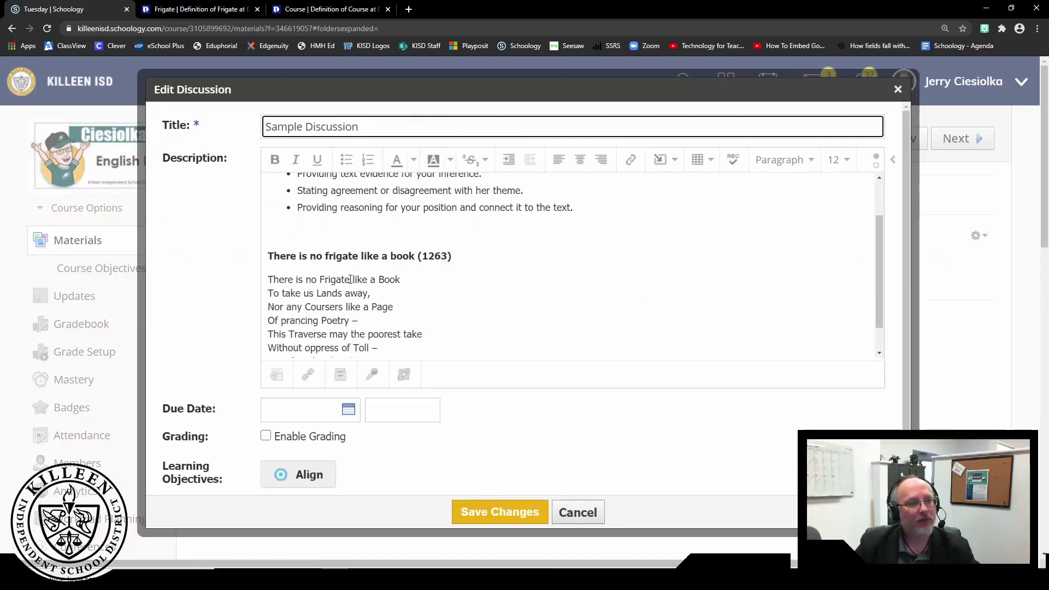
{"action": "left_click_drag", "start_coordinate": [351, 280], "coordinate": [321, 281]}
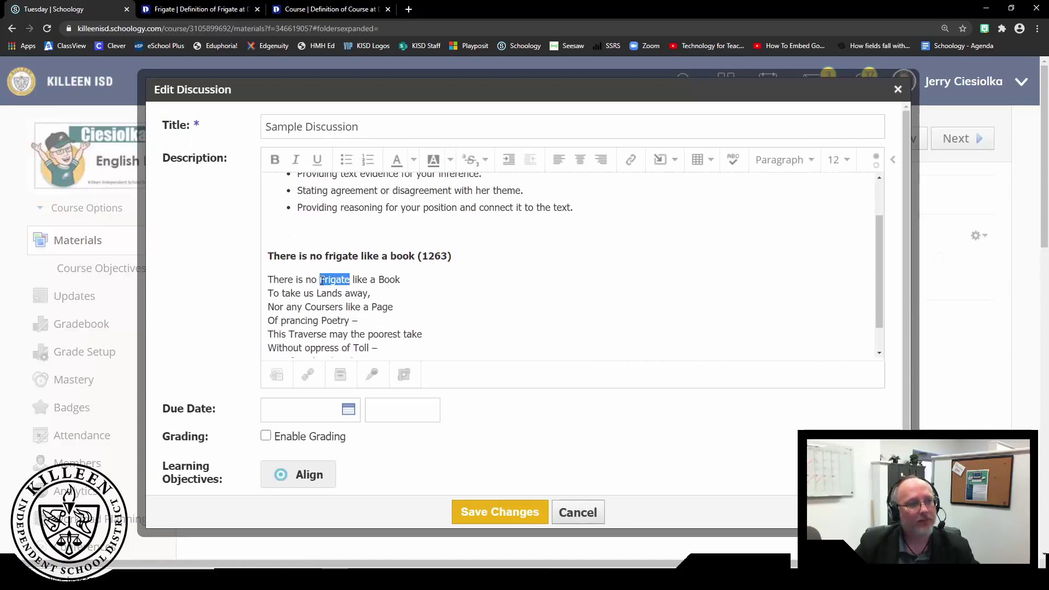
{"action": "left_click", "coordinate": [673, 166]}
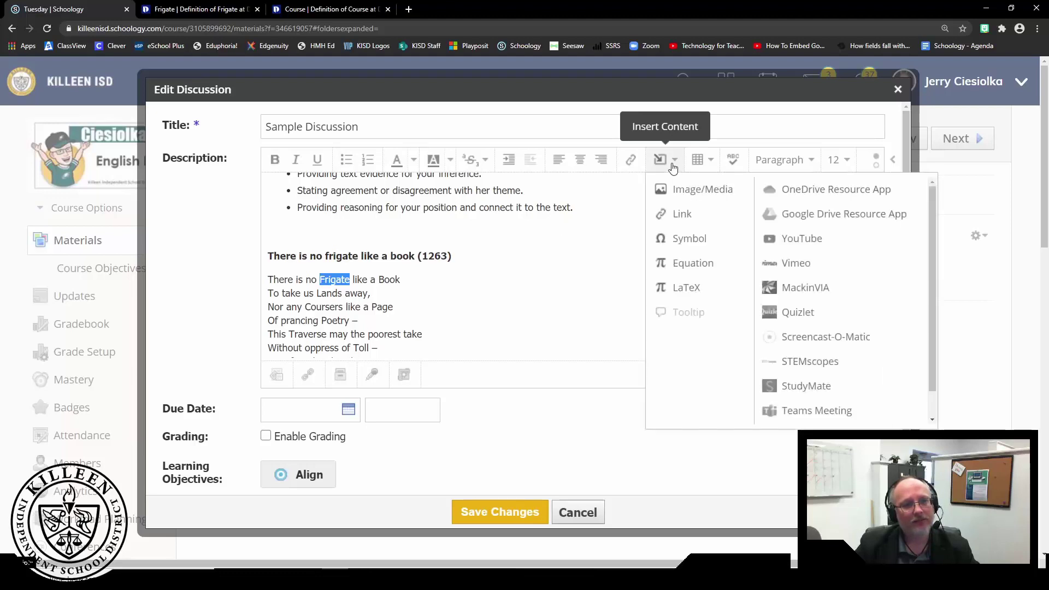
{"action": "left_click", "coordinate": [686, 317]}
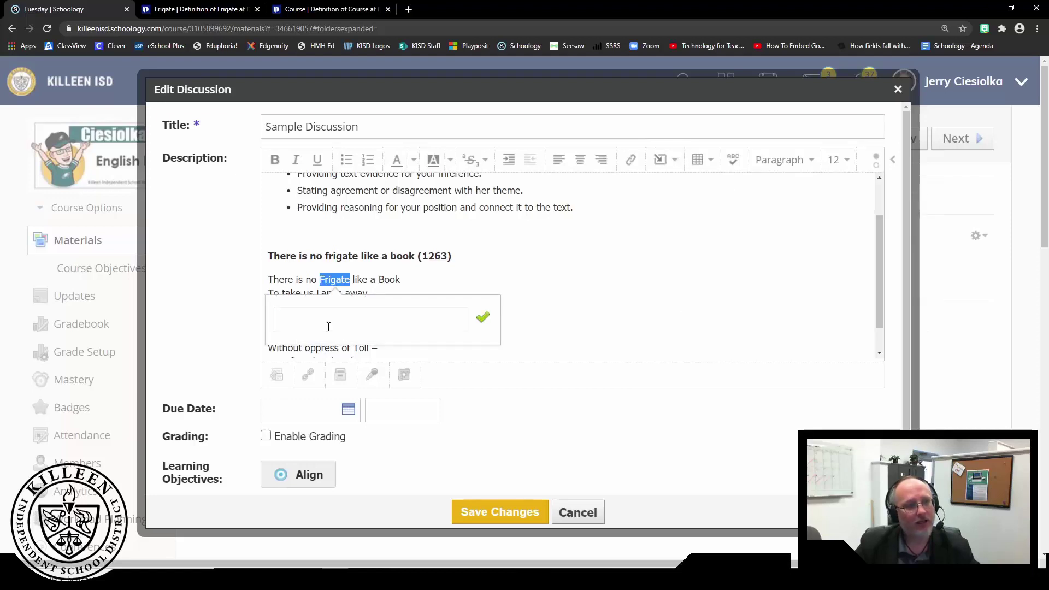
Fill the "Frigate" tooltip with the first noun definition from the Dictionary.com frigate page, omitting its final period.
{"action": "left_click", "coordinate": [189, 9]}
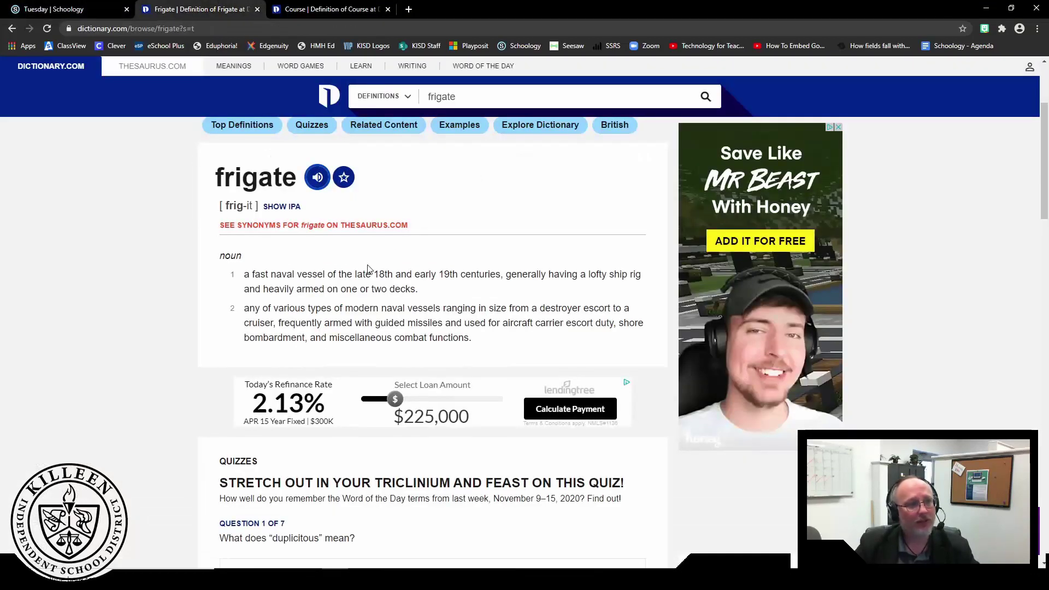
{"action": "left_click_drag", "start_coordinate": [420, 290], "coordinate": [247, 282]}
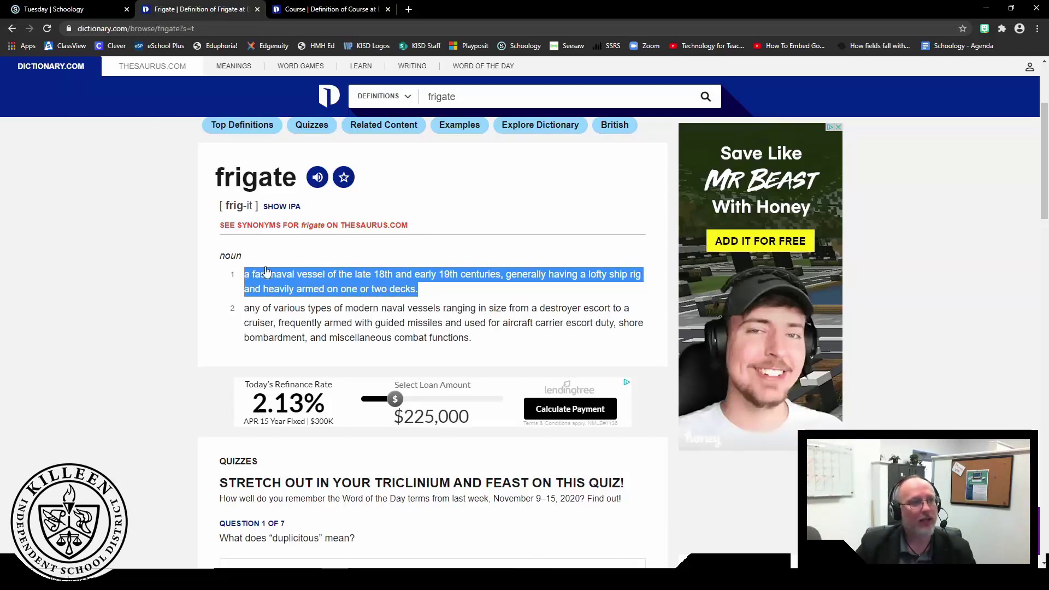
{"action": "left_click", "coordinate": [93, 8]}
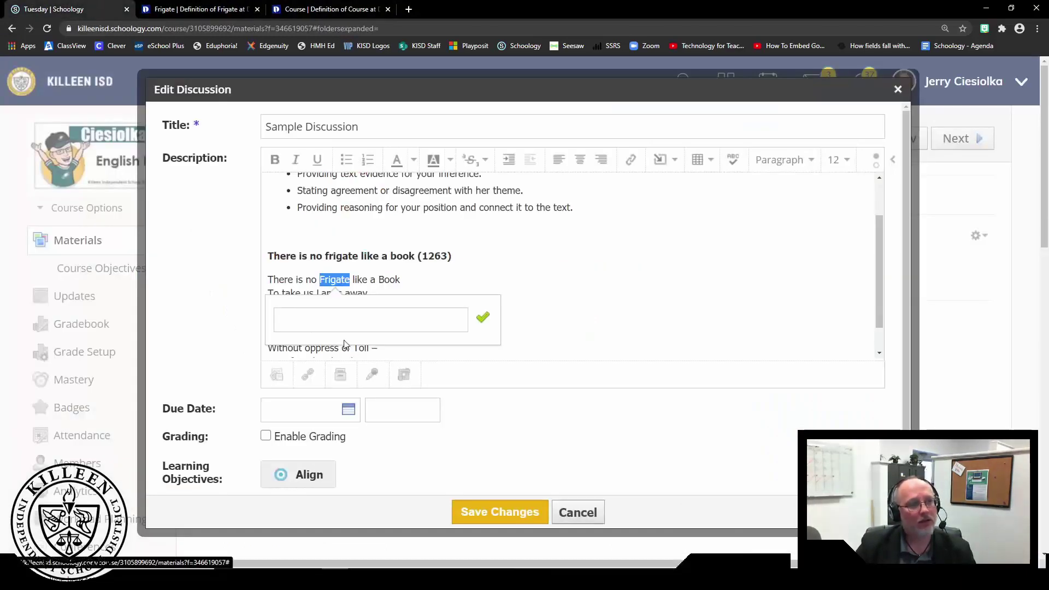
{"action": "left_click", "coordinate": [315, 325]}
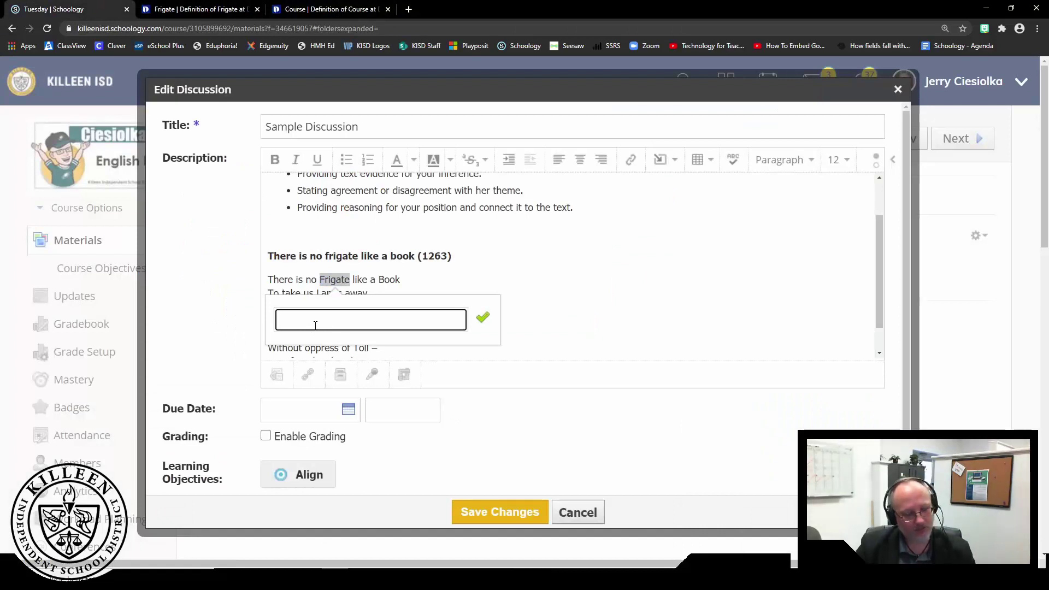
{"action": "key", "text": "ctrl+v"}
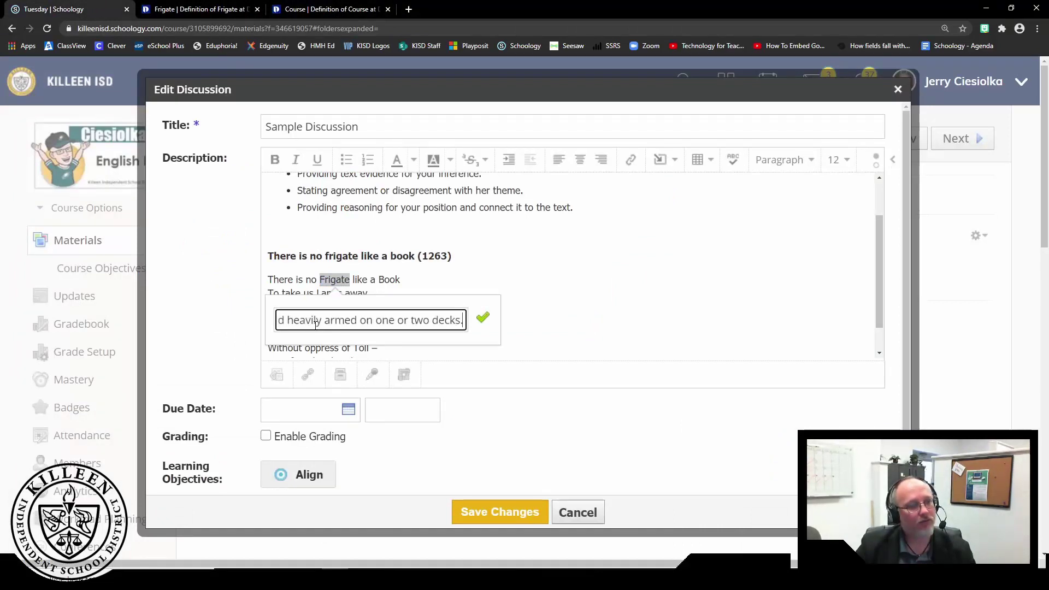
{"action": "key", "text": "BackSpace"}
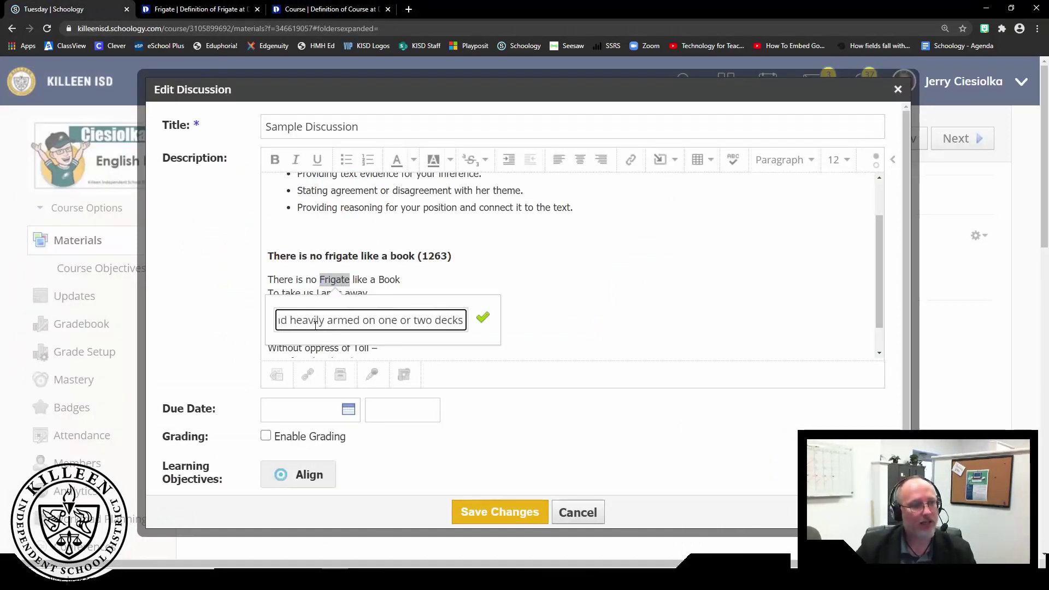
{"action": "left_click", "coordinate": [627, 309]}
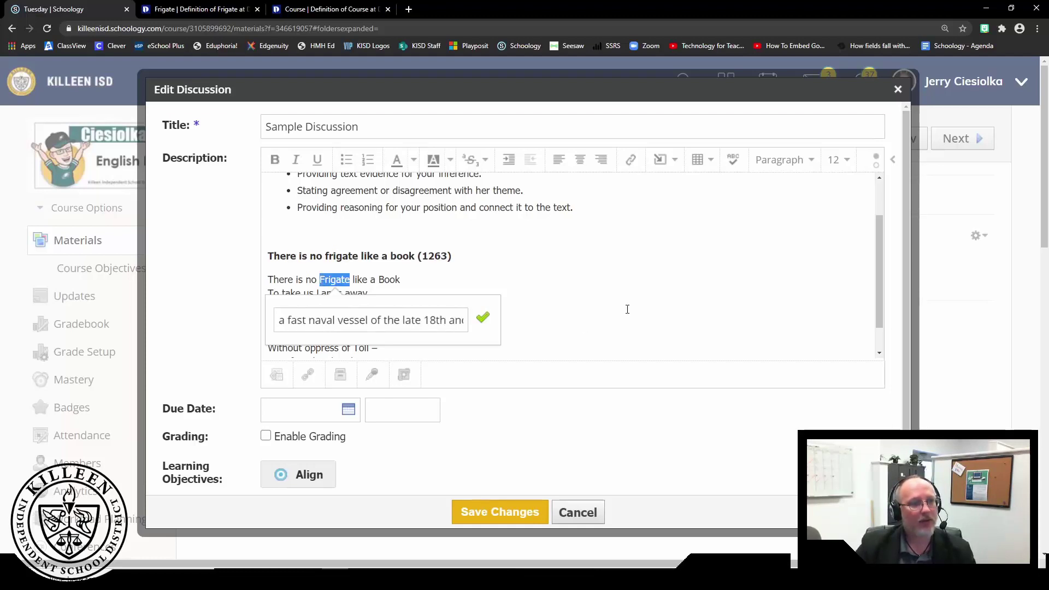
{"action": "left_click", "coordinate": [628, 309]}
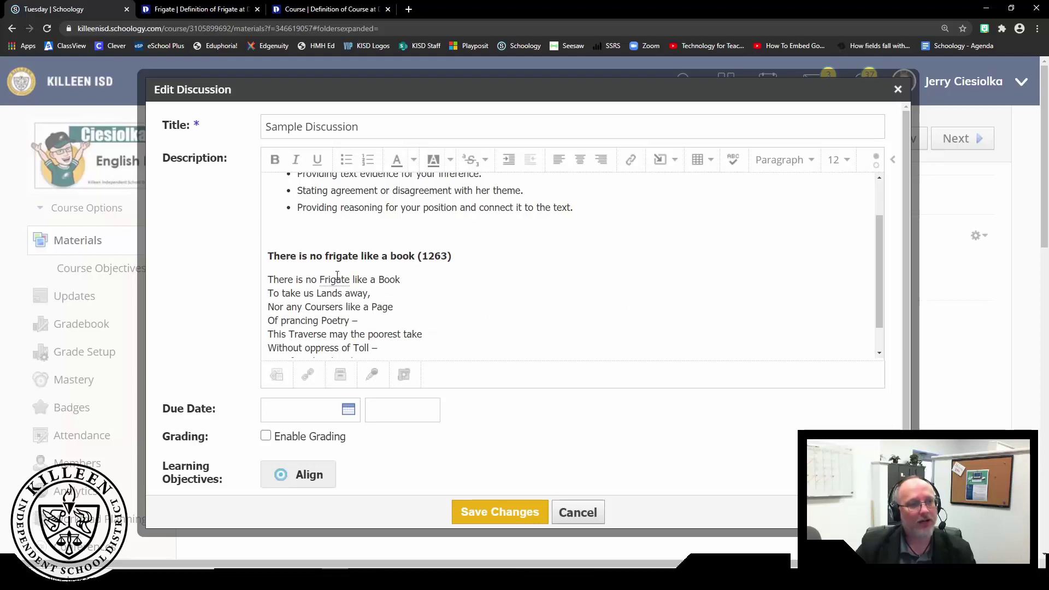
Select "Coursers" in the poem's third line and copy the second noun definition of "course" from Dictionary.com for it.
{"action": "left_click_drag", "start_coordinate": [343, 308], "coordinate": [306, 307]}
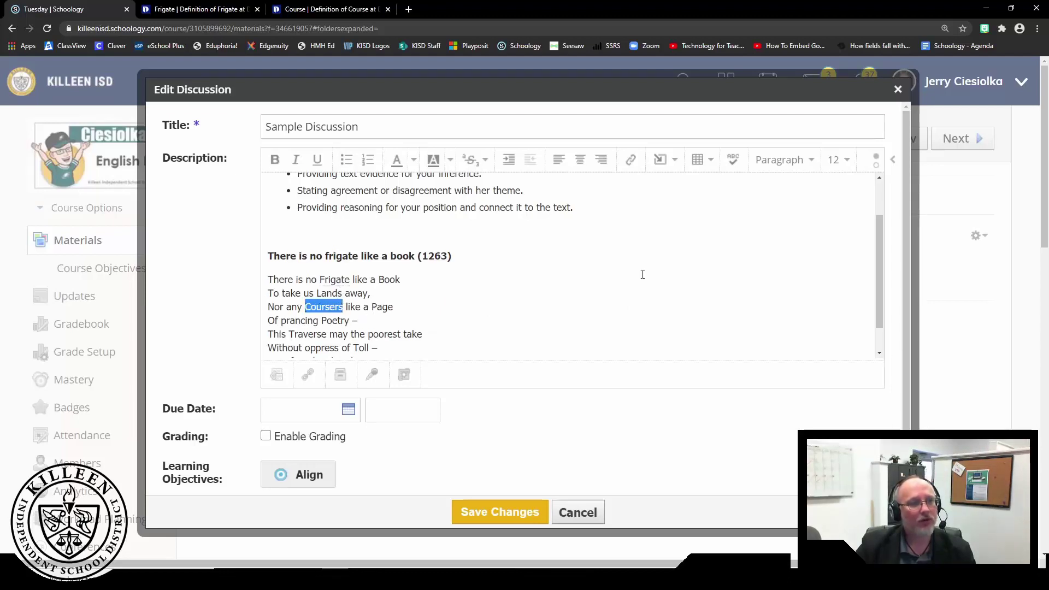
{"action": "left_click", "coordinate": [325, 11]}
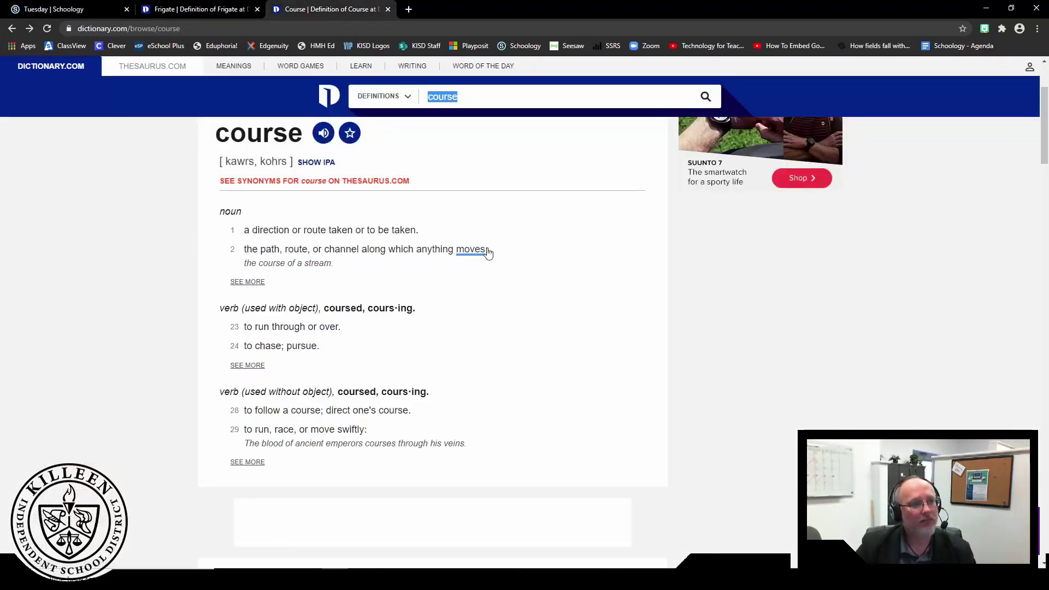
{"action": "left_click_drag", "start_coordinate": [490, 252], "coordinate": [242, 250]}
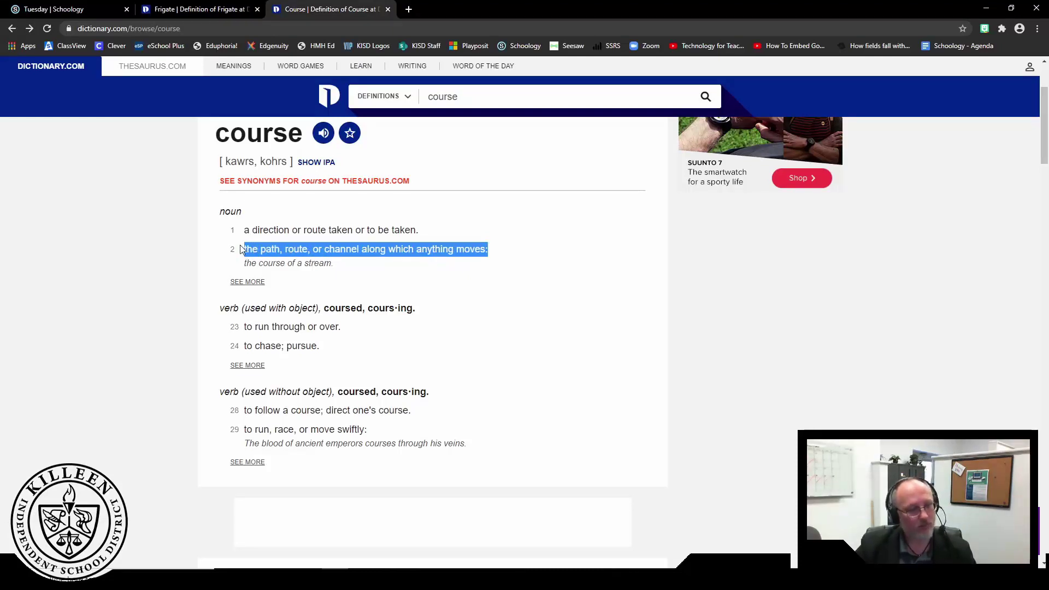
{"action": "left_click", "coordinate": [192, 10]}
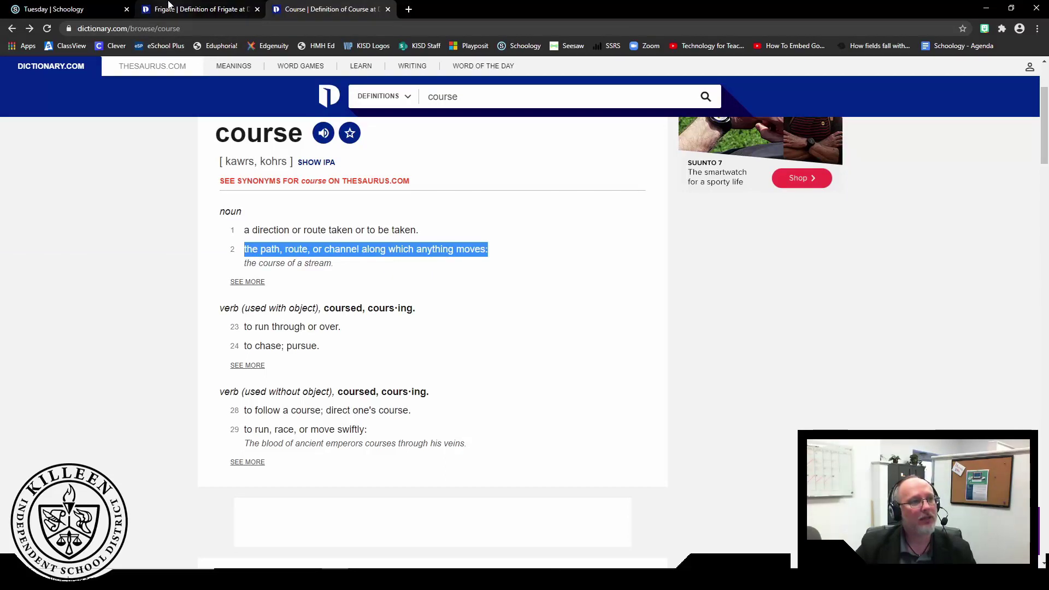
{"action": "left_click", "coordinate": [66, 9]}
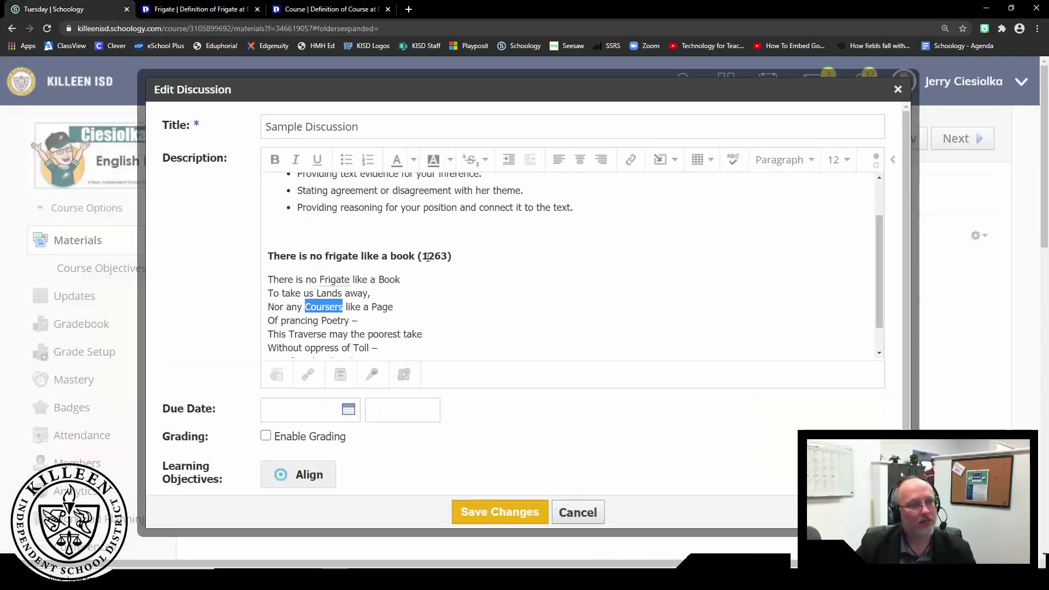
Add the tooltip "the path, route, or channel along which anything moves" to "Coursers" and save the discussion.
{"action": "left_click", "coordinate": [662, 162]}
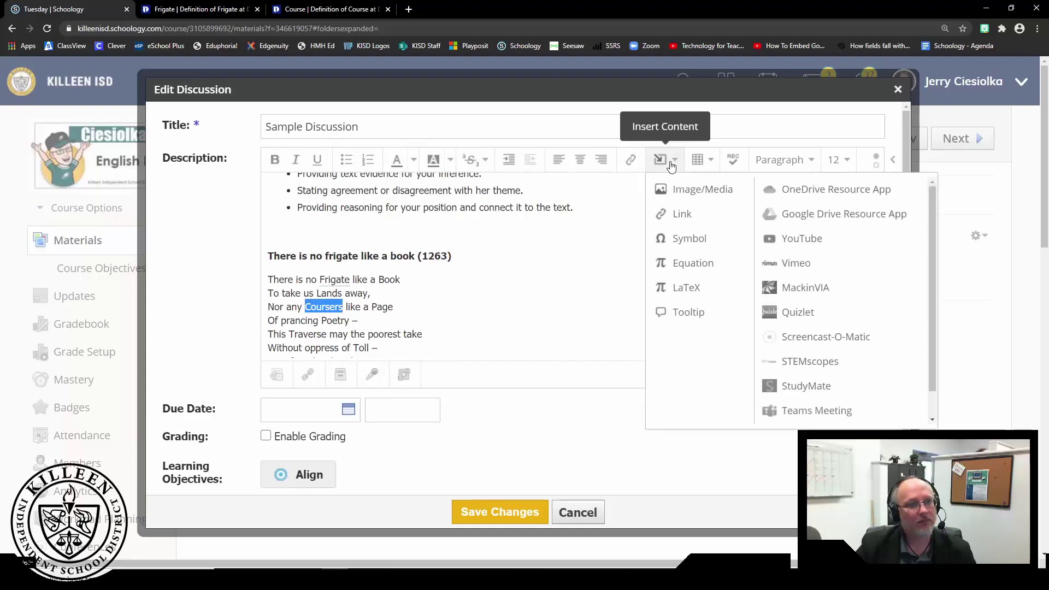
{"action": "left_click", "coordinate": [694, 312]}
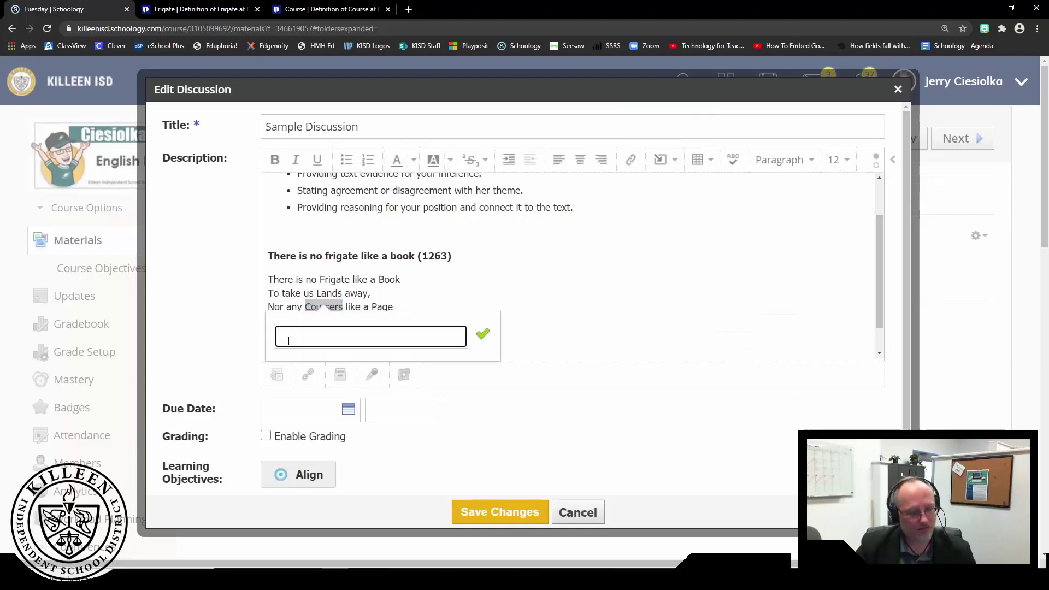
{"action": "key", "text": "ctrl+v"}
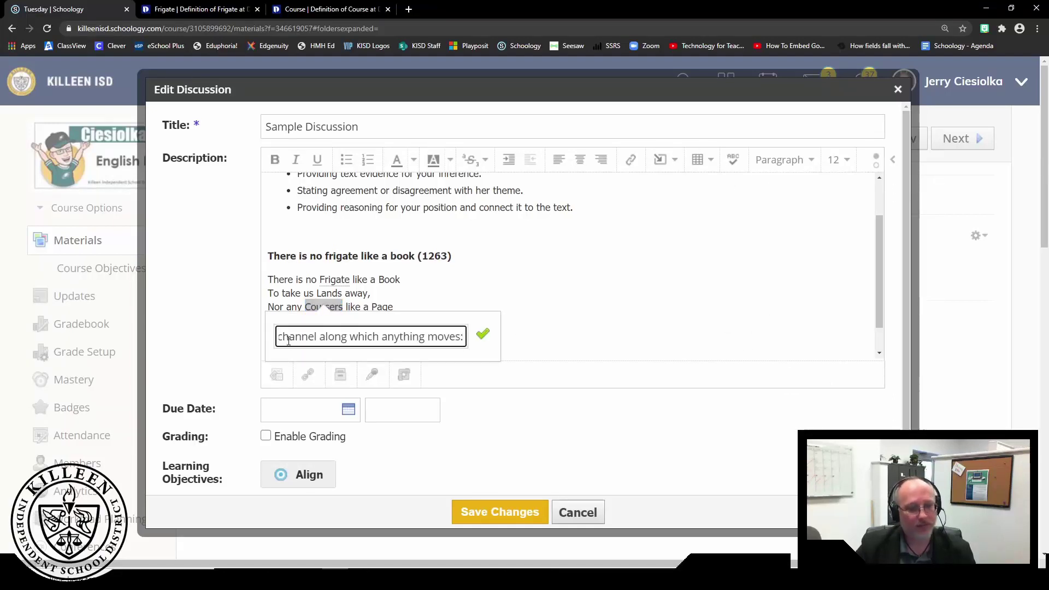
{"action": "key", "text": "BackSpace"}
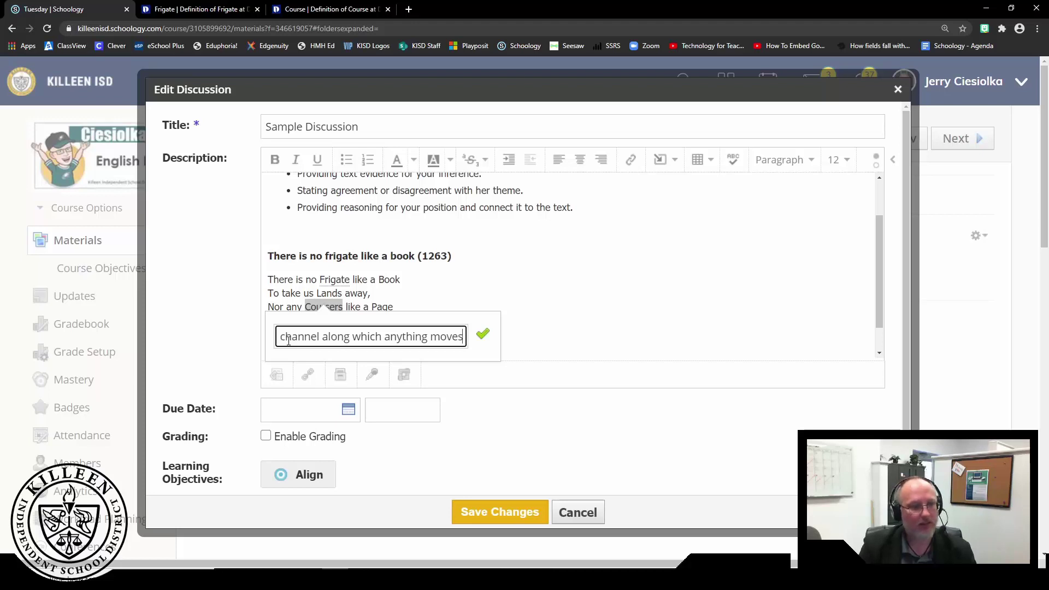
{"action": "left_click", "coordinate": [484, 507]}
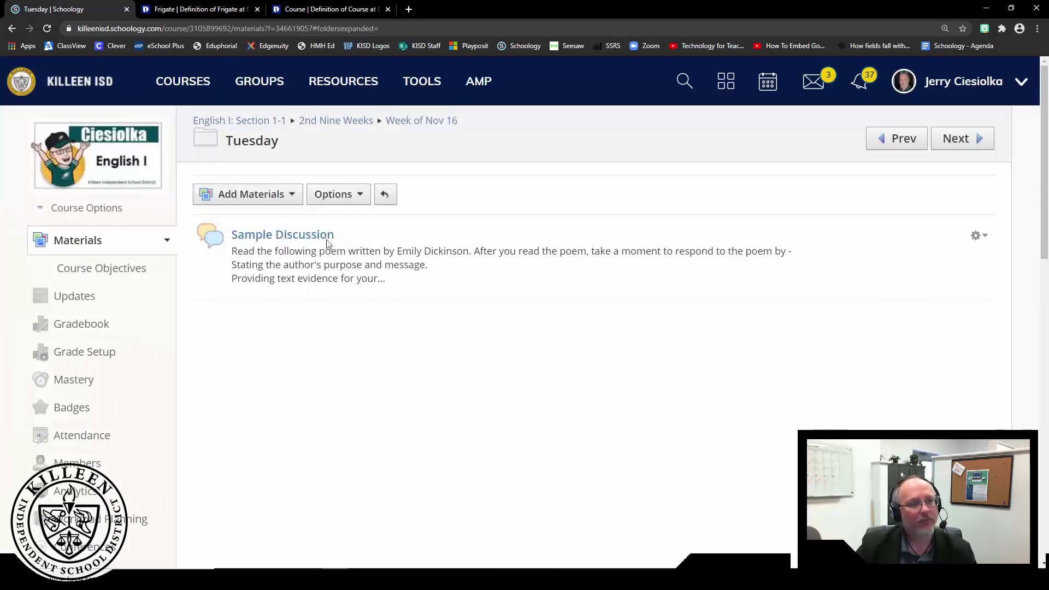
Open the Sample Discussion and check the definition tooltips on "Frigate" and "Coursers" in the poem.
{"action": "left_click", "coordinate": [315, 239]}
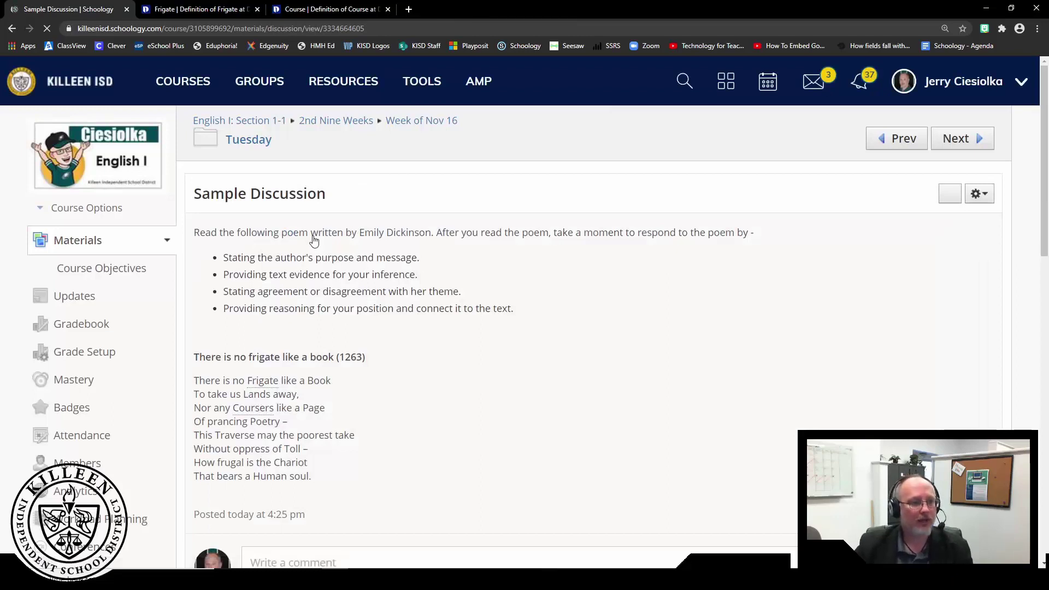
{"action": "mouse_move", "coordinate": [266, 386]}
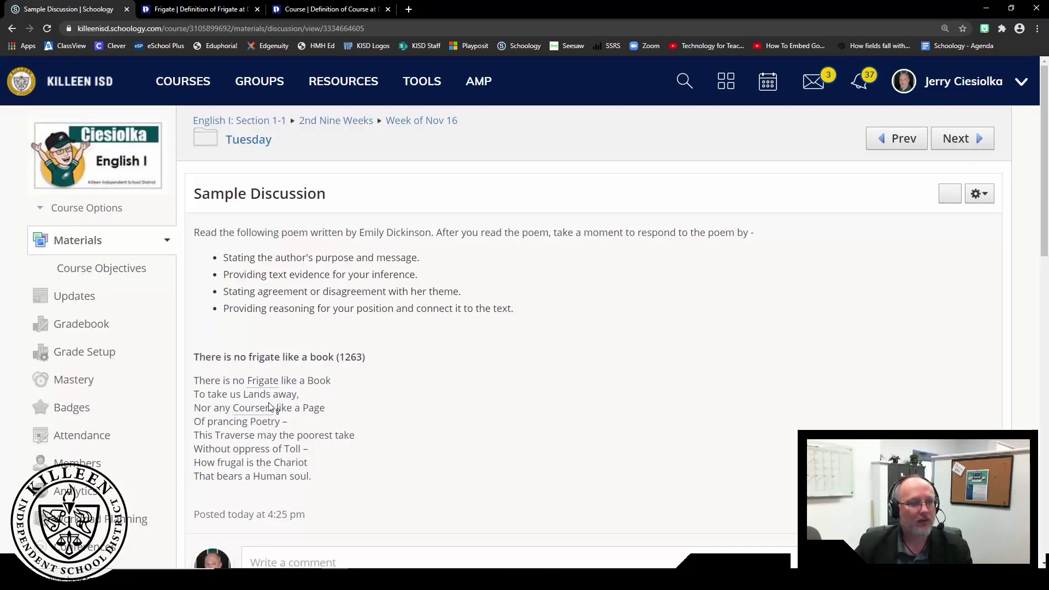
{"action": "mouse_move", "coordinate": [264, 409]}
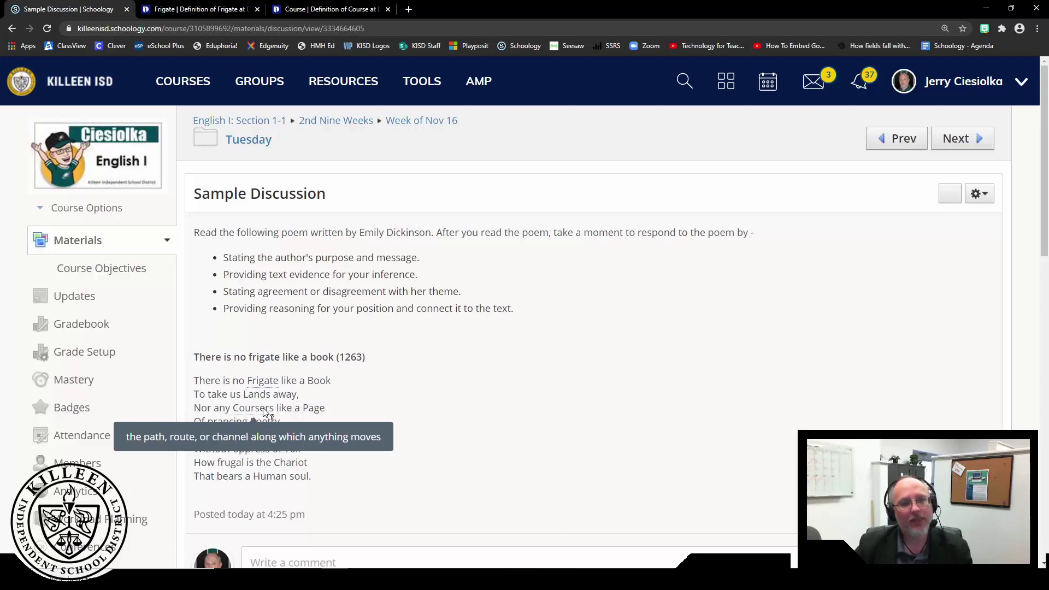